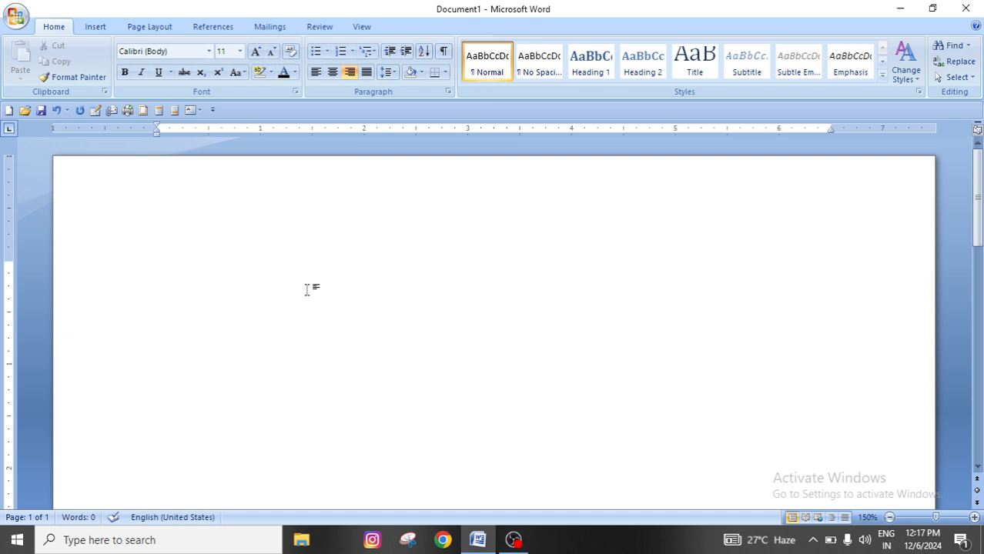
Left-align the empty document and generate sample paragraphs with =rand(10,5)
key(ctrl+e)
key(ctrl+l)
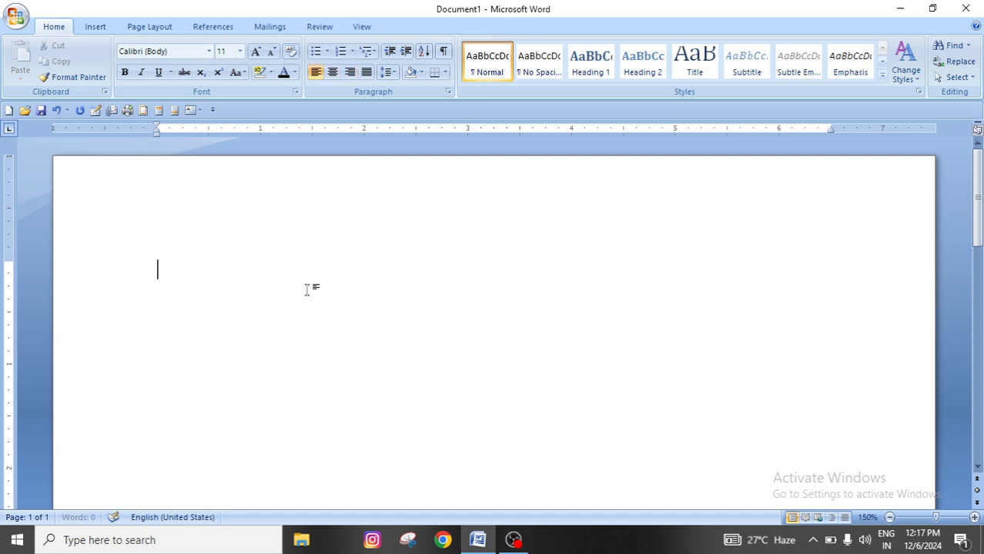
text(=rand)
text(()
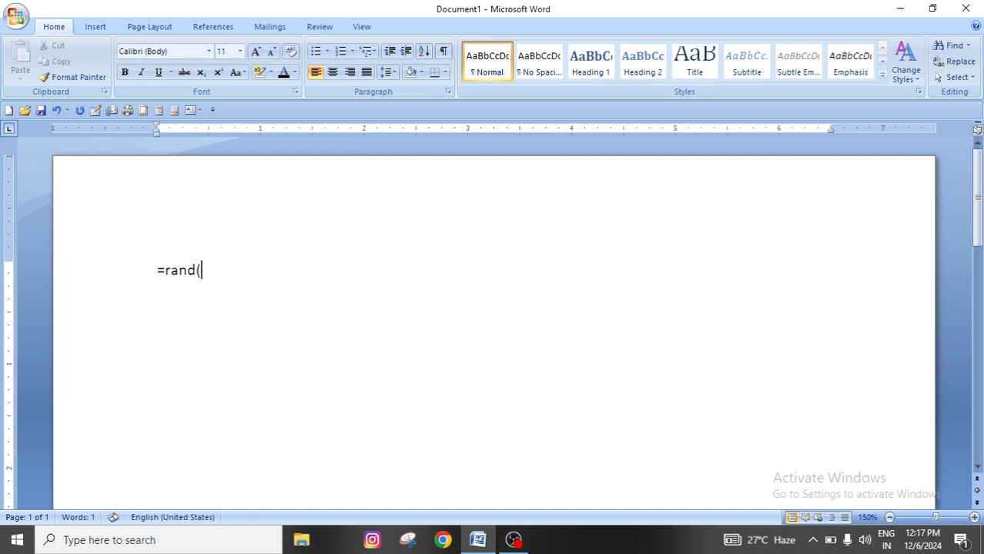
text(10,5))
key(Return)
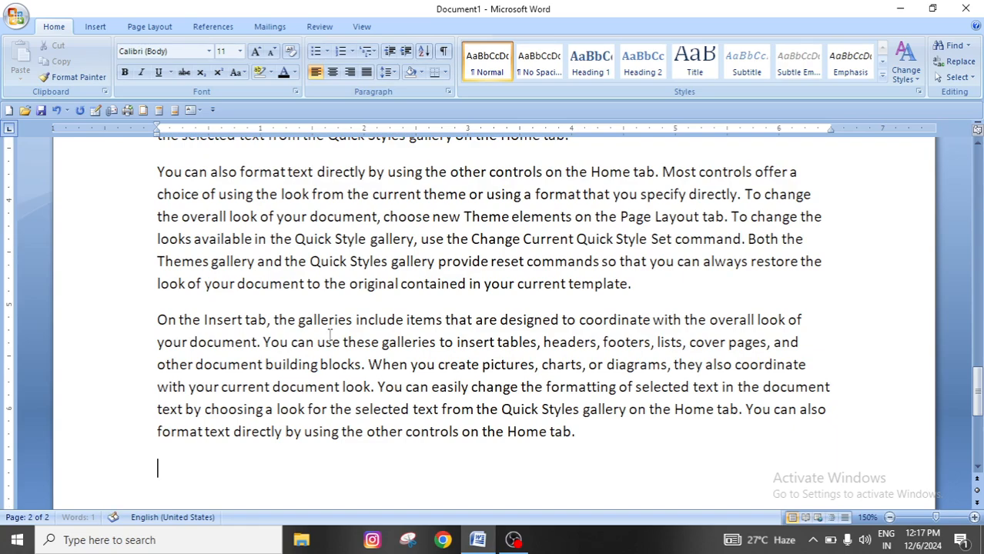
scroll(331, 335, up, 5)
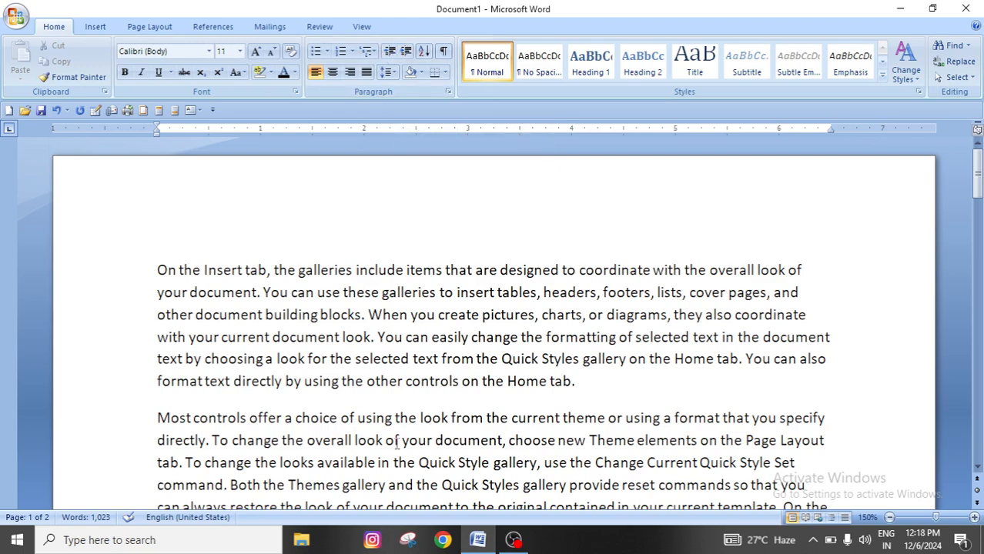
Increase the indent of the first paragraph by four levels, to the 2-inch ruler mark
scroll(397, 443, down, 2)
scroll(396, 443, up, 2)
drag(157, 270, 614, 384)
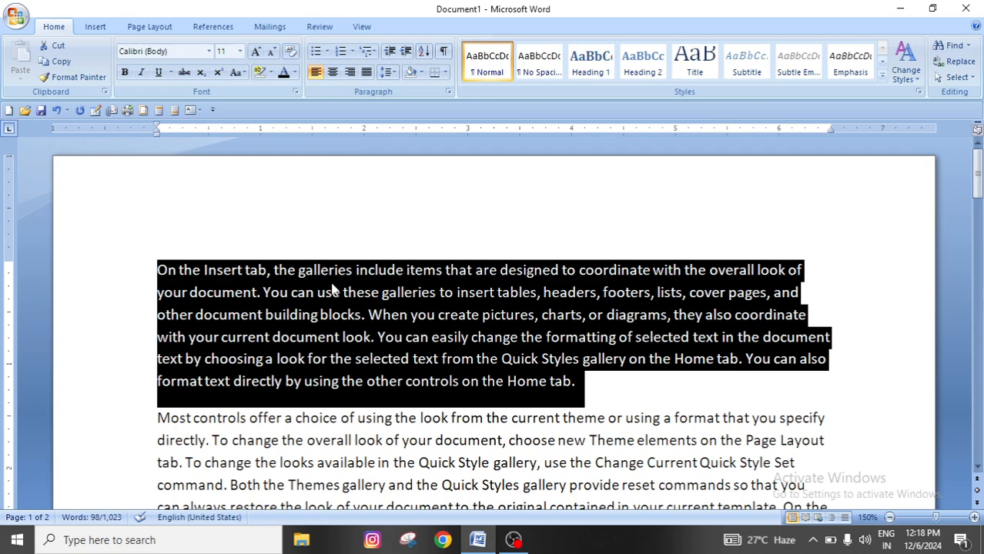
click(406, 51)
click(406, 51)
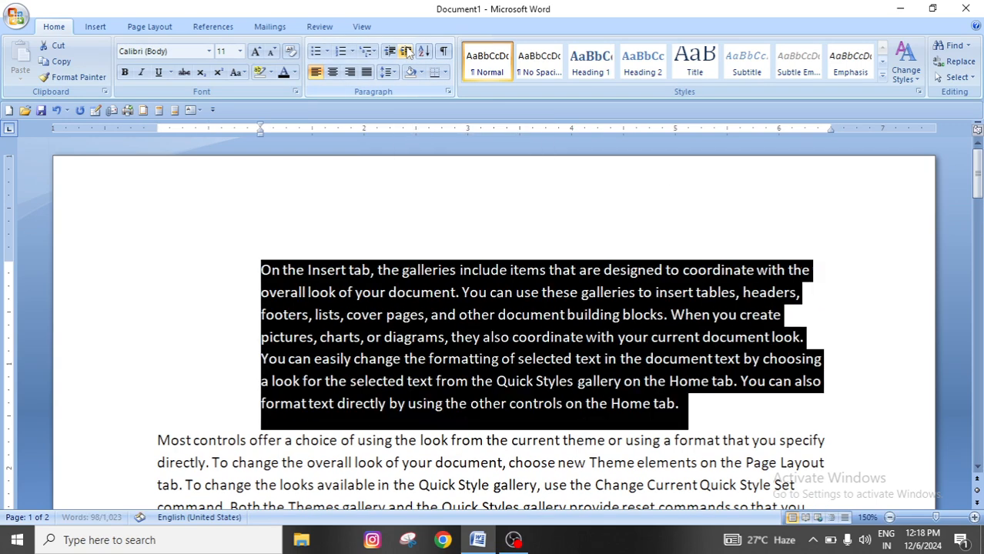
click(406, 51)
click(406, 51)
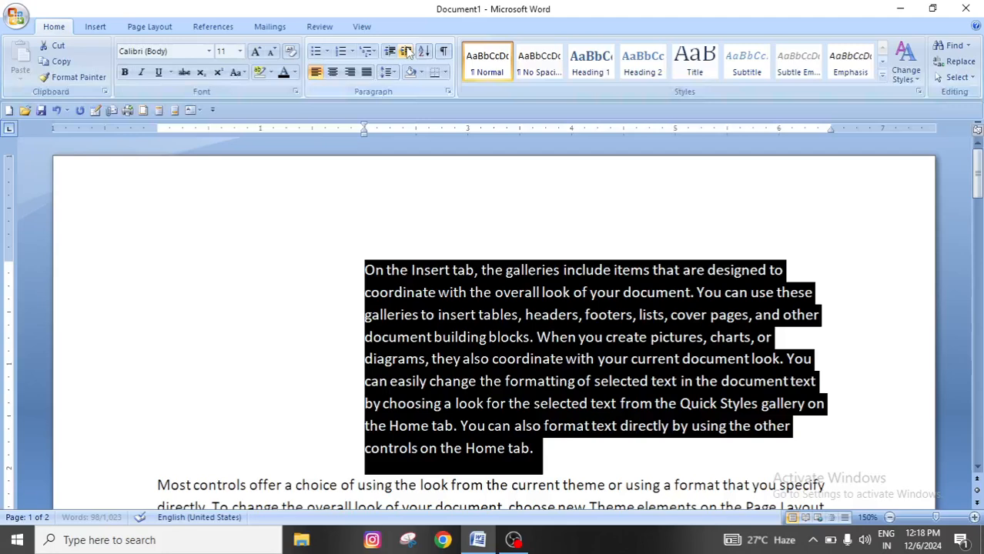
click(629, 487)
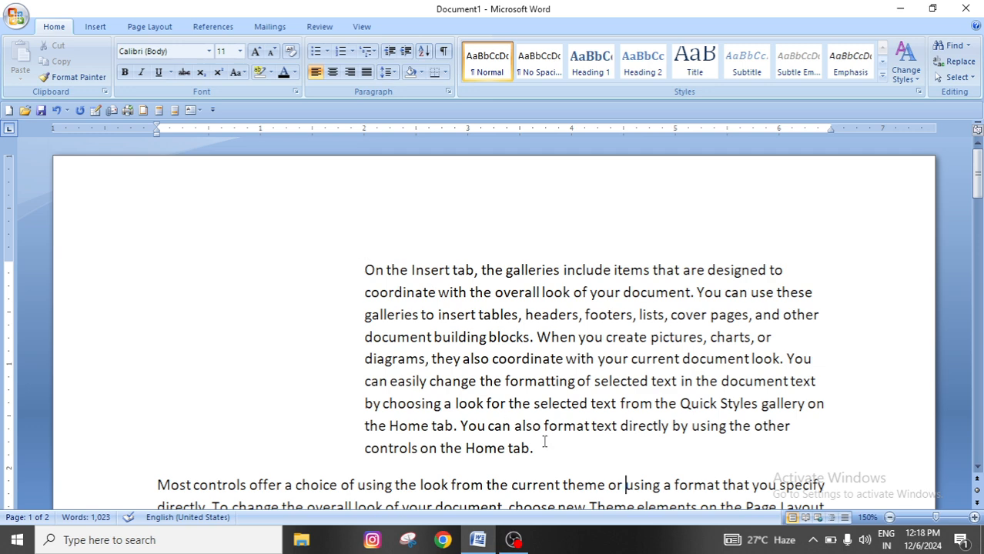
click(205, 336)
Increase the first paragraph's indent by two more levels, to the 3-inch ruler mark
drag(367, 271, 543, 450)
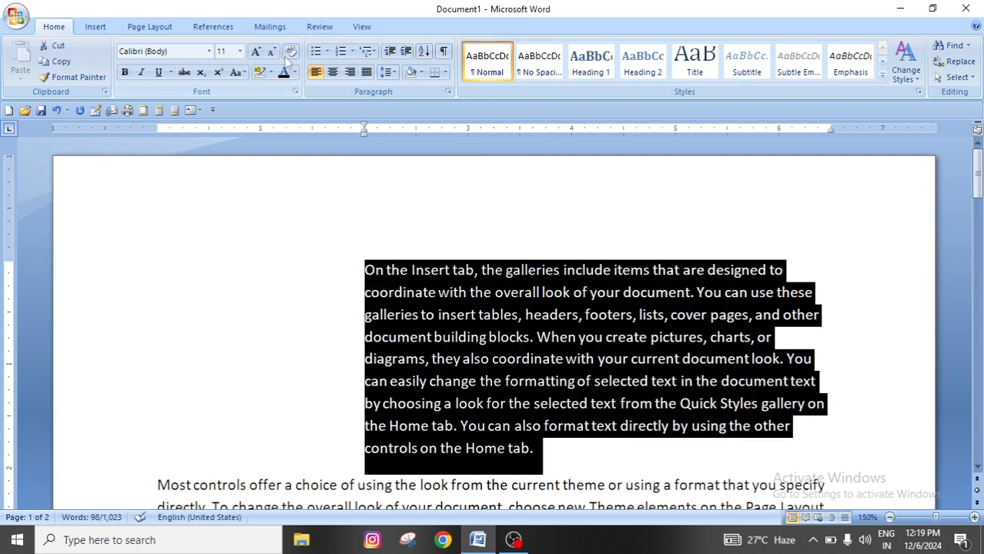
click(406, 51)
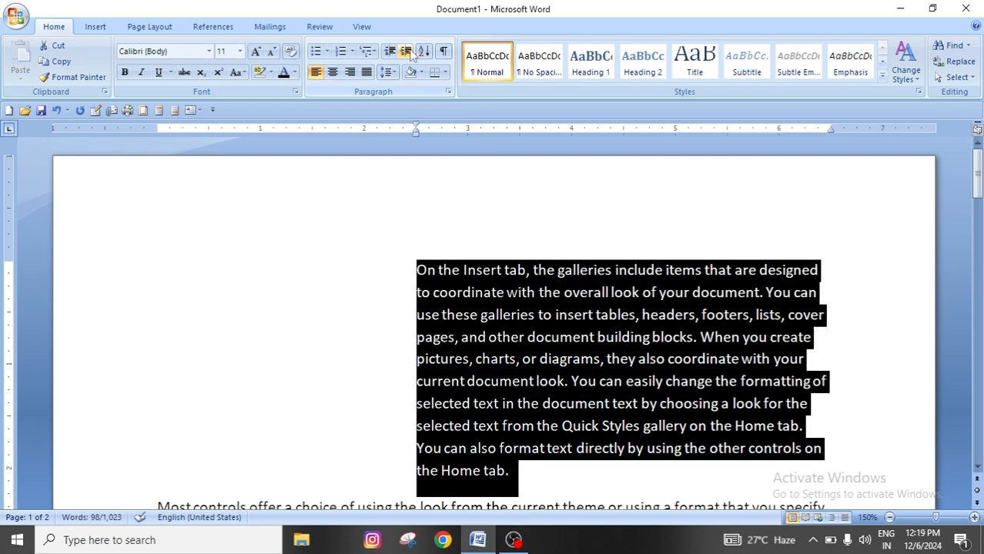
click(408, 52)
scroll(531, 425, down, 1)
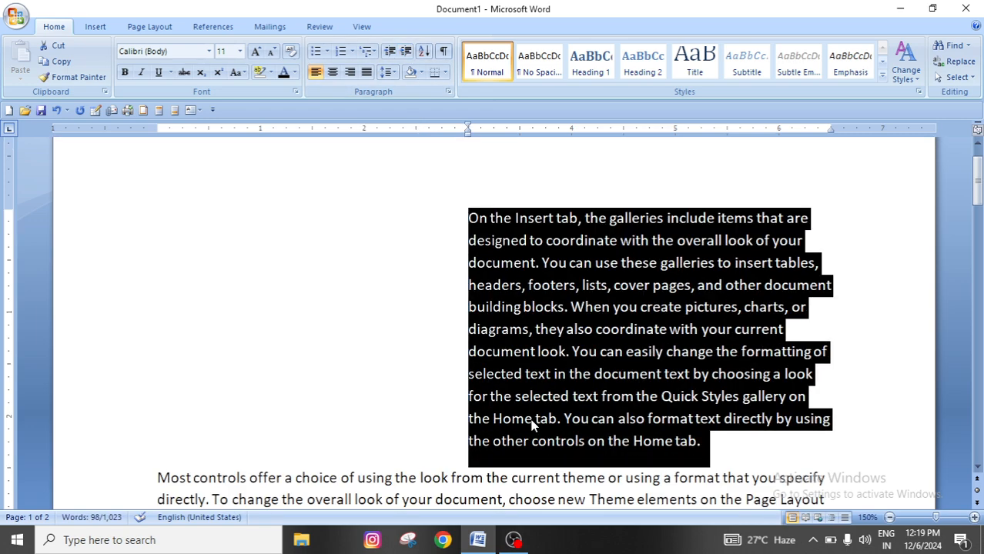
click(531, 424)
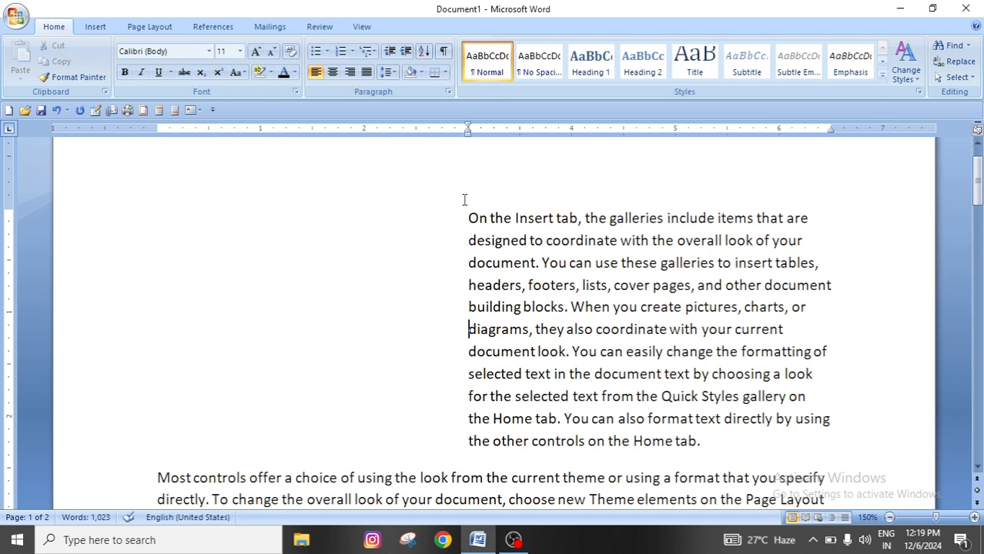
Decrease the first paragraph's indent all the way back to the left margin
drag(468, 218, 770, 443)
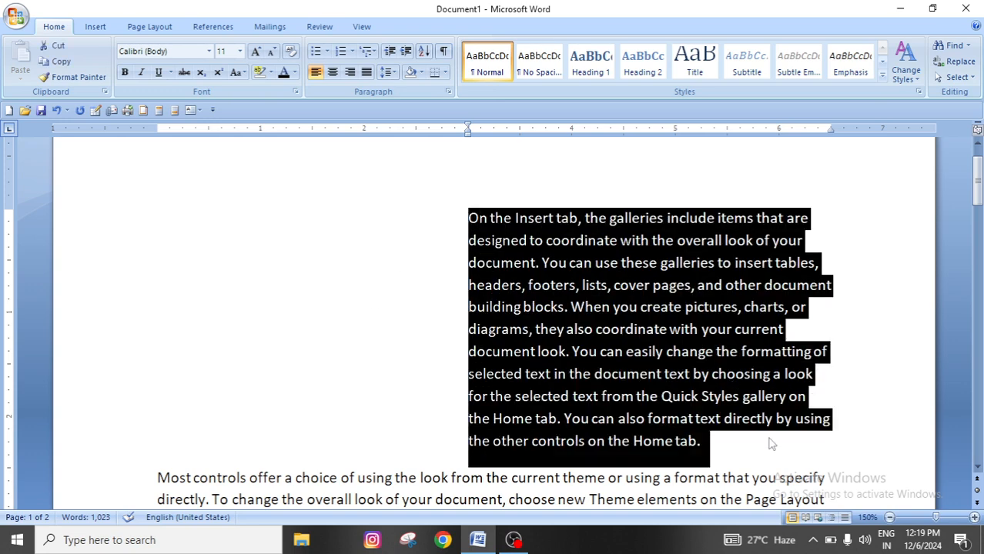
click(389, 52)
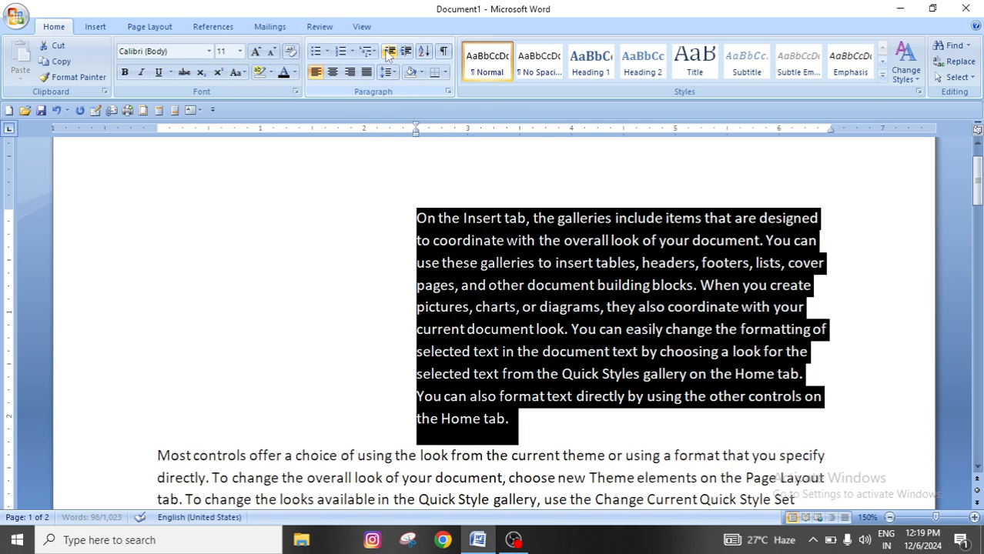
click(390, 51)
click(390, 51)
click(390, 51)
click(389, 52)
click(389, 51)
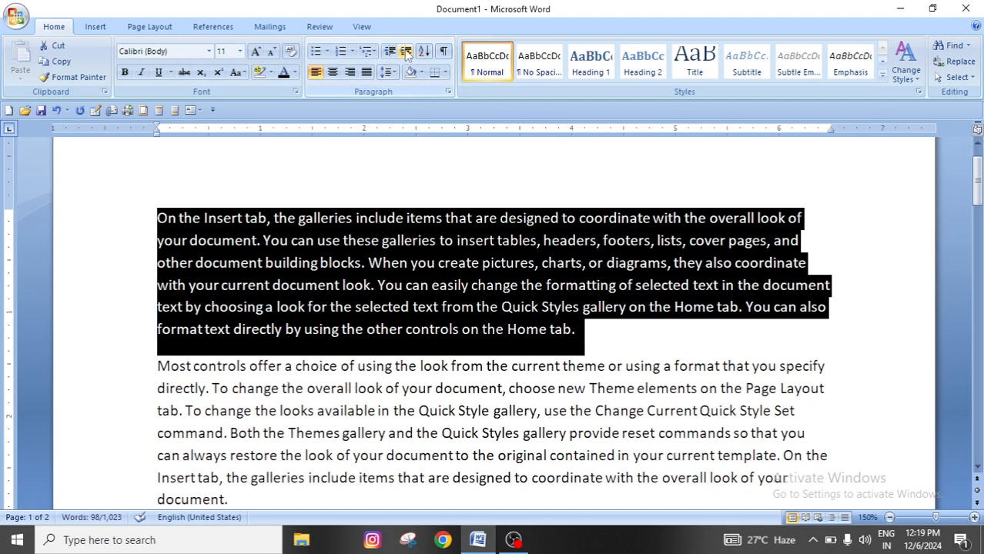
Increase the selected first paragraph's indent again until it starts at the 3-inch ruler mark
click(406, 52)
click(405, 51)
click(406, 51)
click(406, 51)
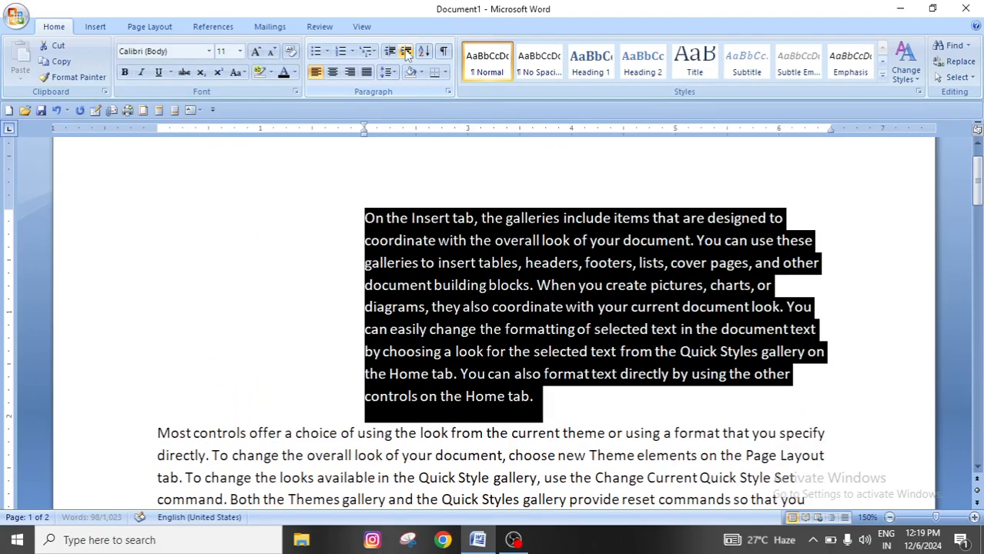
click(406, 51)
click(406, 52)
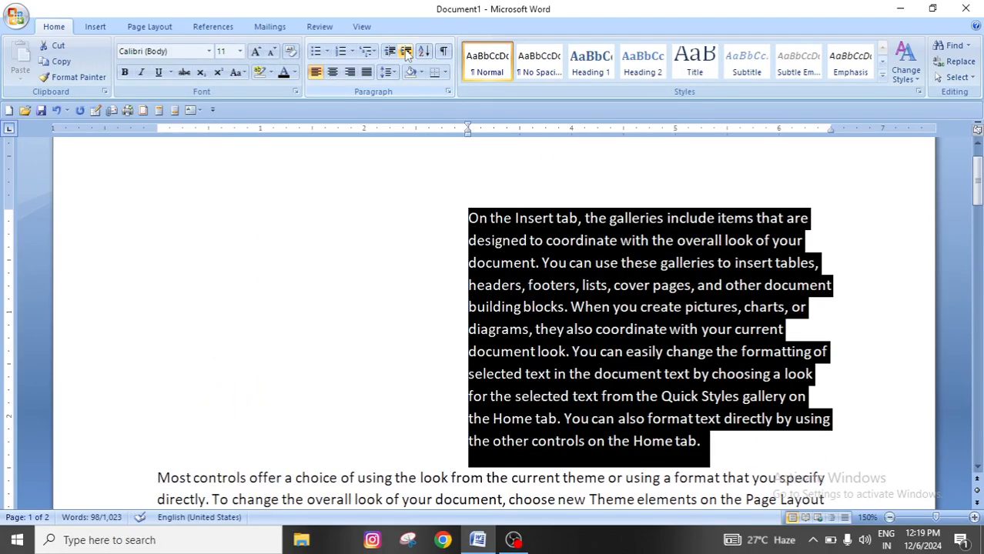
Remove the selected paragraph's indent again, level by level, until it aligns with the left margin
click(390, 51)
click(390, 52)
click(390, 52)
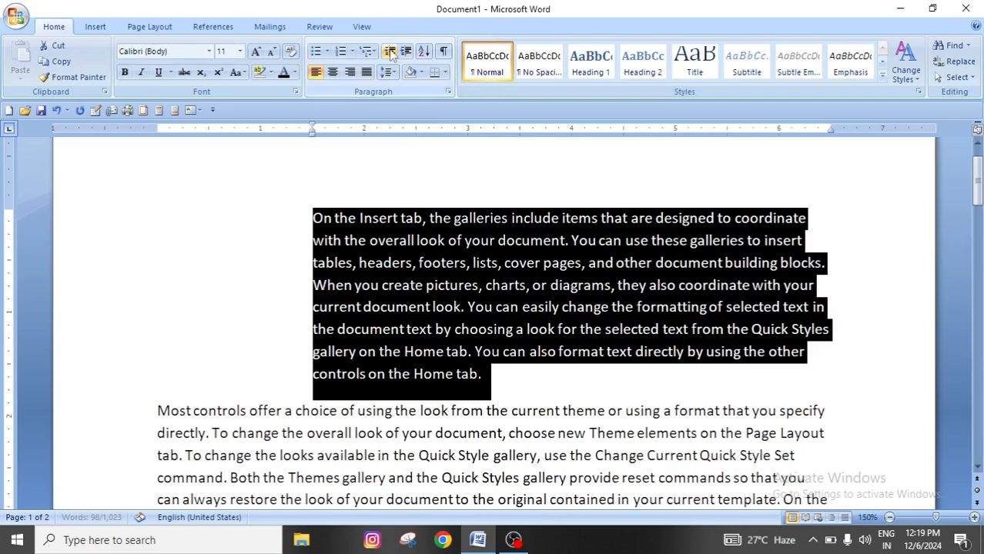
click(390, 52)
click(391, 51)
click(390, 52)
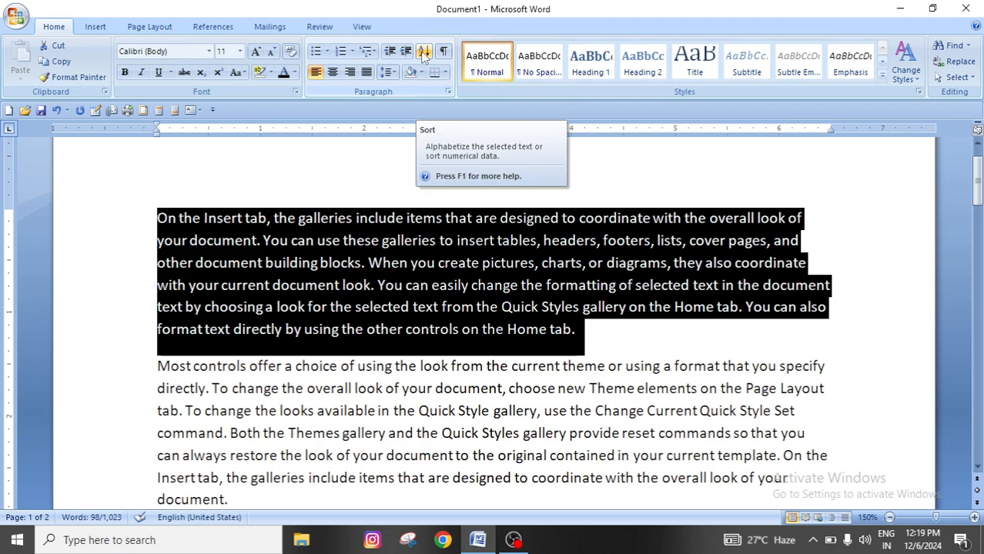
Insert several blank paragraphs above the first paragraph to make room for a list
click(600, 342)
click(159, 220)
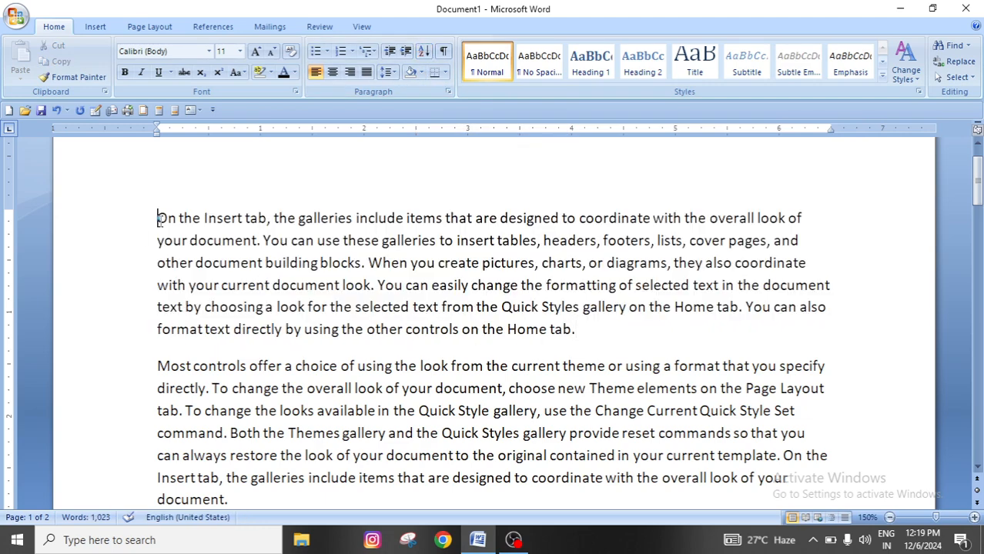
key(Return)
key(Return)
key(Return)
key(Return)
key(Return)
key(Return)
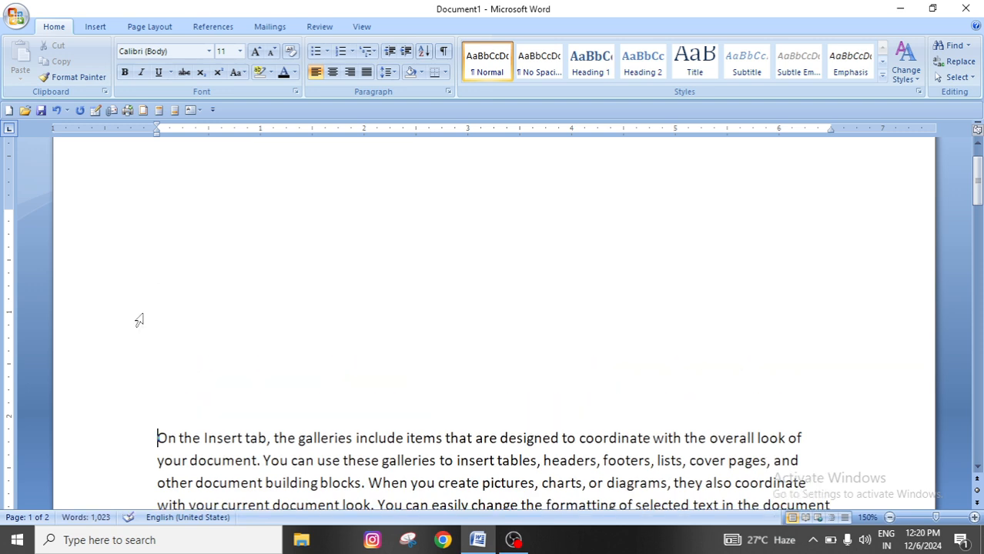
Enter three first names on separate lines at the start of the page
scroll(139, 320, up, 1)
click(155, 225)
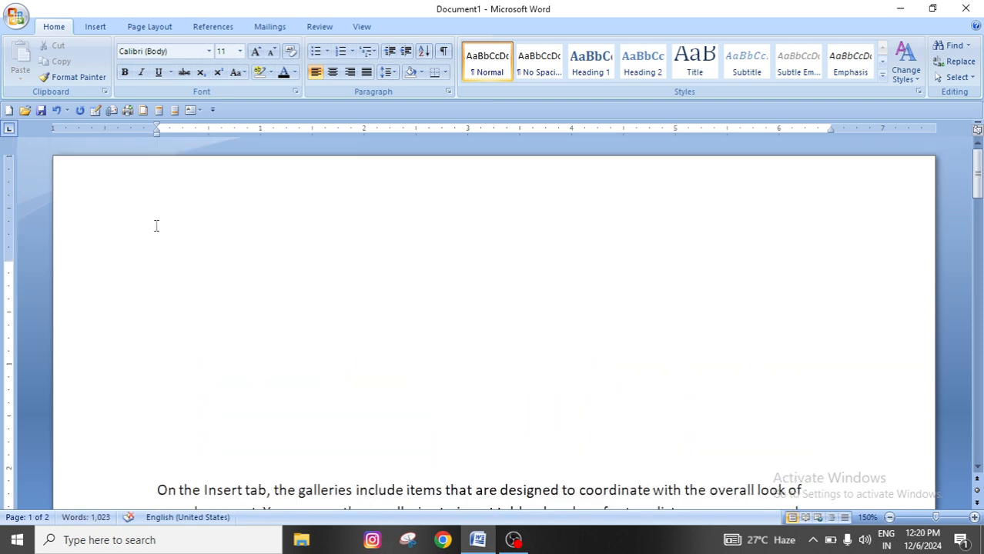
click(163, 285)
text(akash)
key(Return)
text(binod)
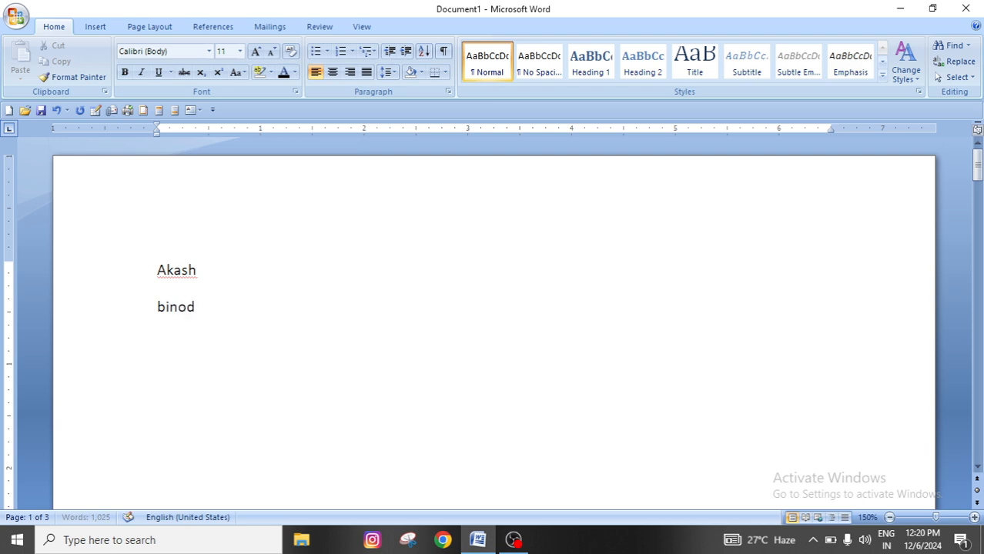
key(Return)
text(chandan)
key(Return)
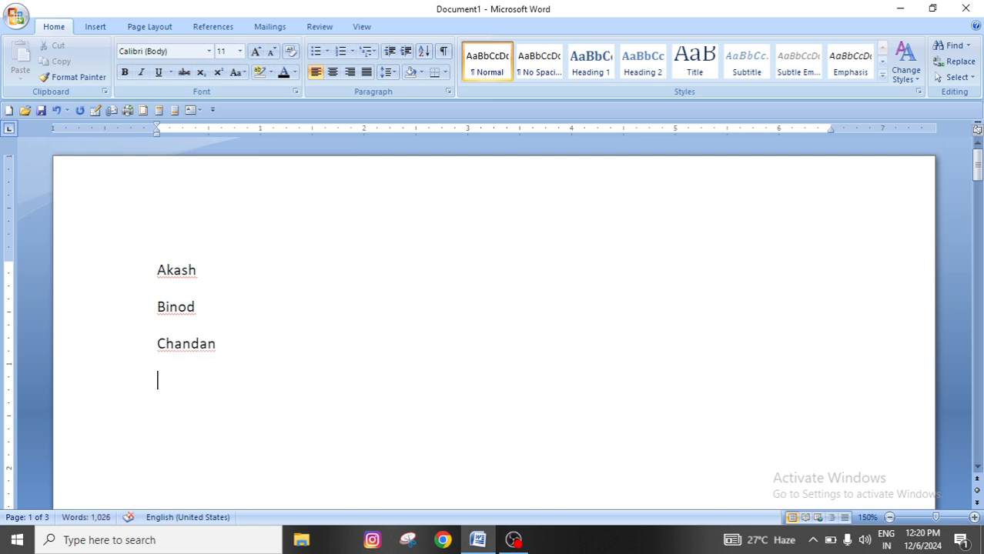
Add three more names to the list, each on its own line
text(raja)
key(Return)
text(kumar)
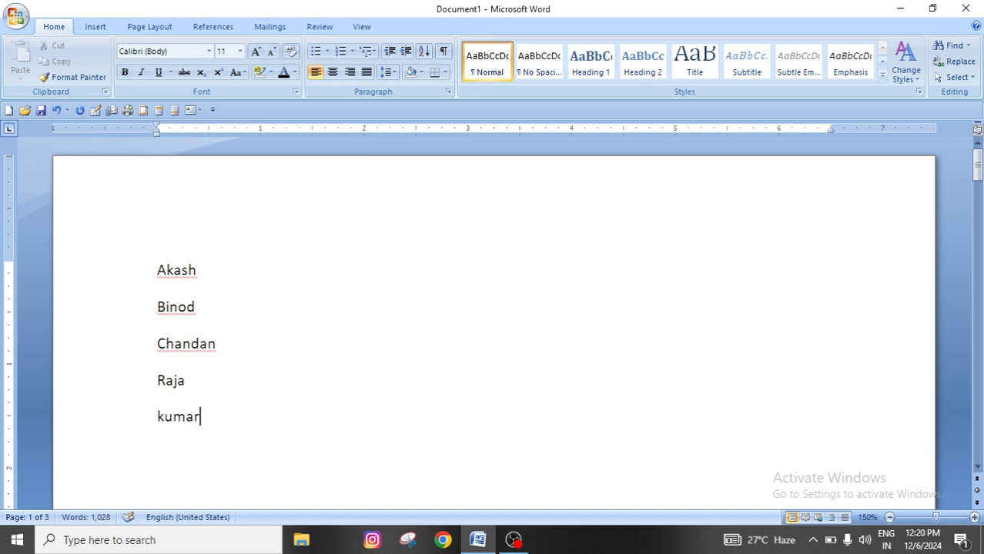
key(Return)
text(sumar)
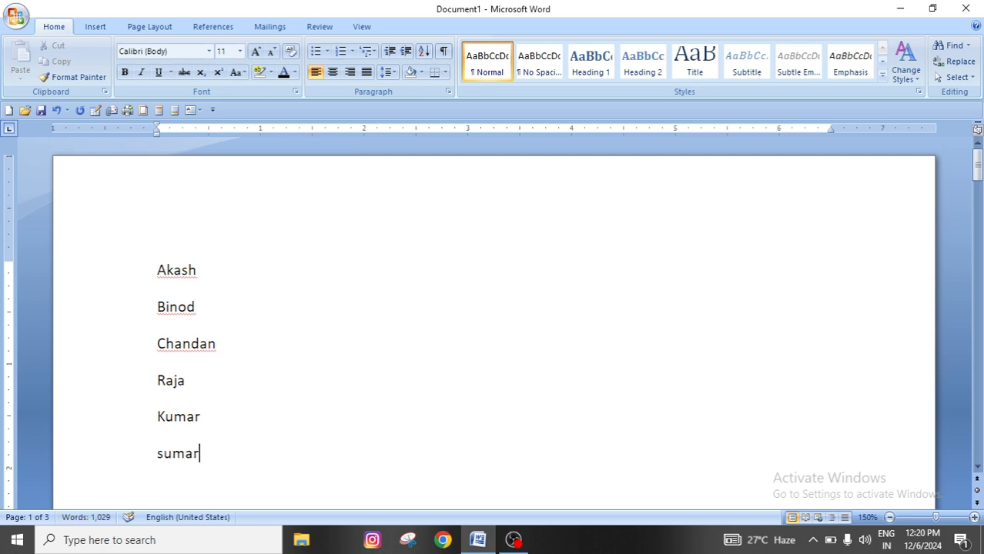
Extend the list with the words Xerox, Fish and zebra on separate lines
key(Return)
text(xerox)
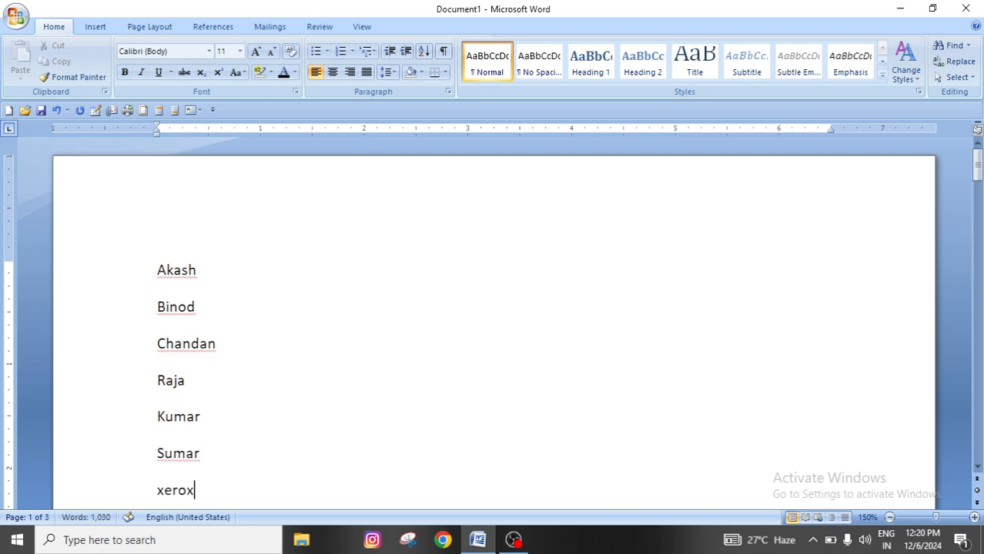
key(Return)
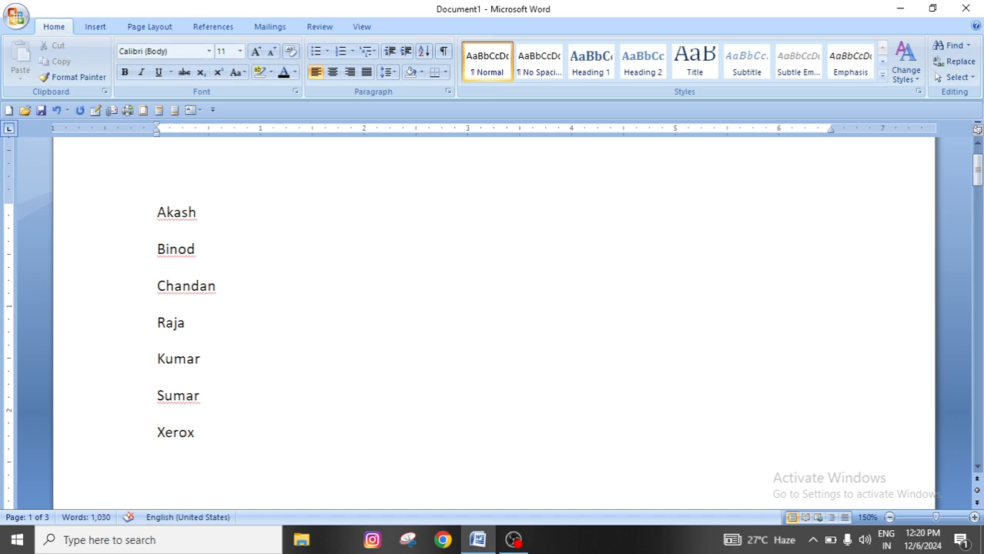
text(fish)
key(Return)
text(zebra)
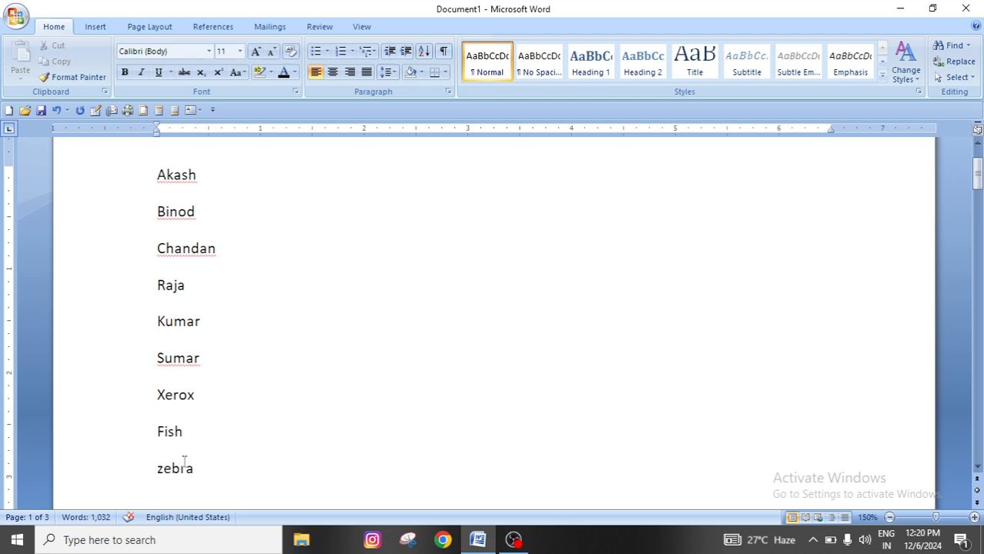
Move the zebra line by cutting it and pasting it below the second name, then delete the extra blank line
click(218, 474)
click(153, 468)
triple_click(175, 468)
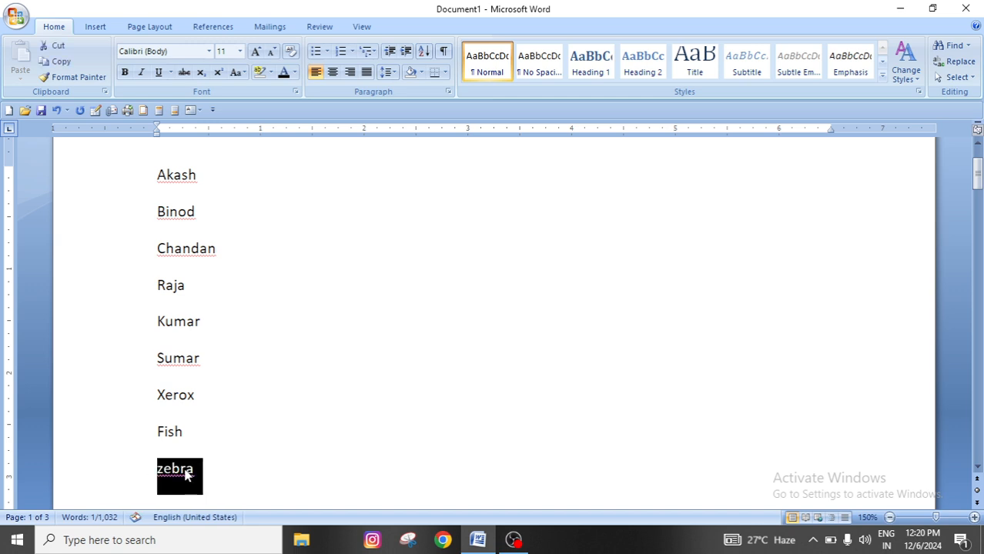
right_click(192, 471)
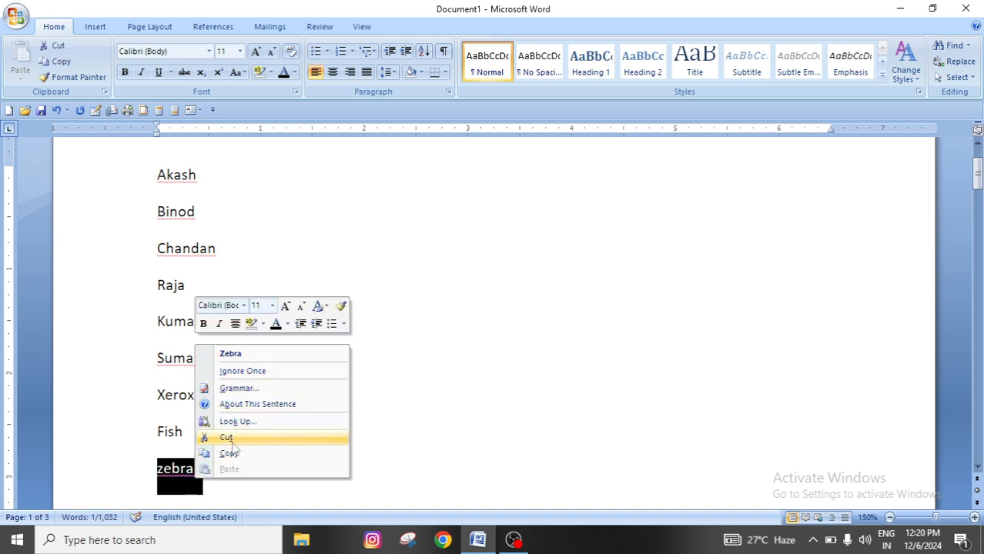
click(205, 437)
click(199, 212)
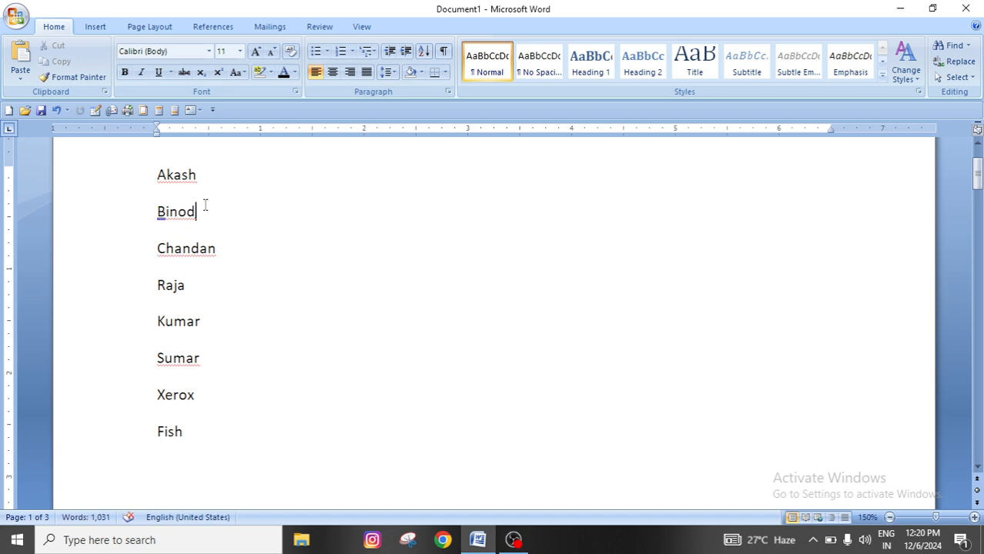
key(Return)
right_click(160, 252)
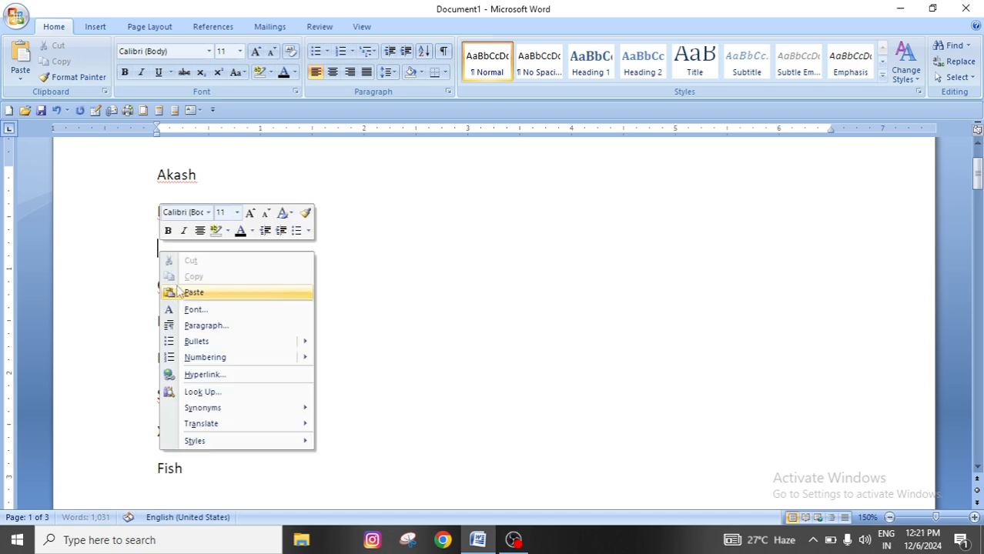
click(204, 291)
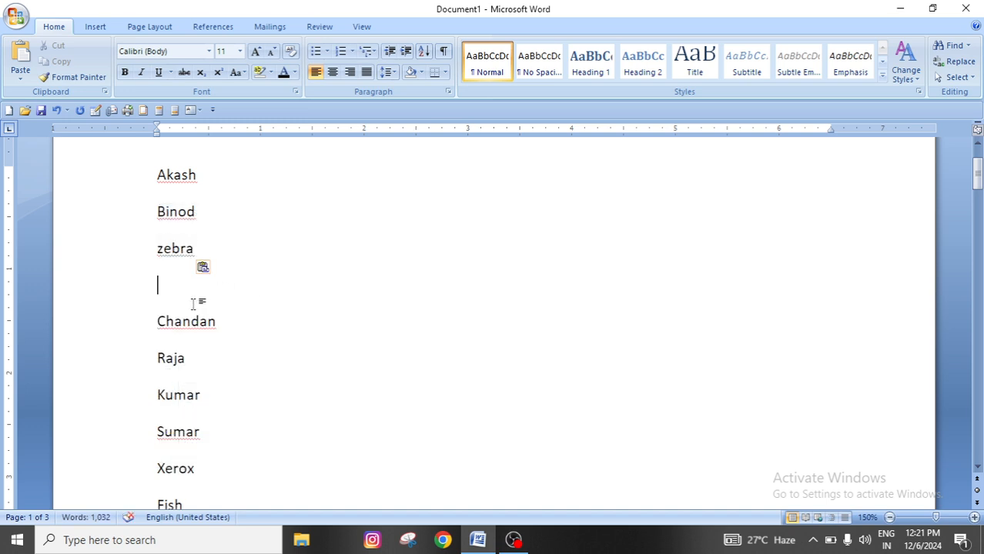
key(BackSpace)
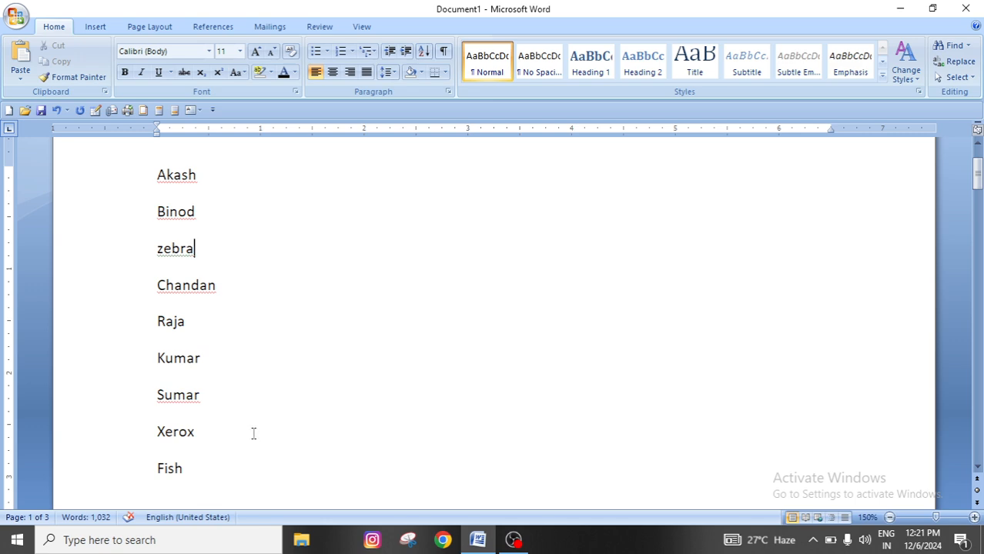
Sort the whole list of names and words by paragraphs as text in ascending order
scroll(254, 432, up, 2)
scroll(253, 430, down, 3)
scroll(252, 430, up, 2)
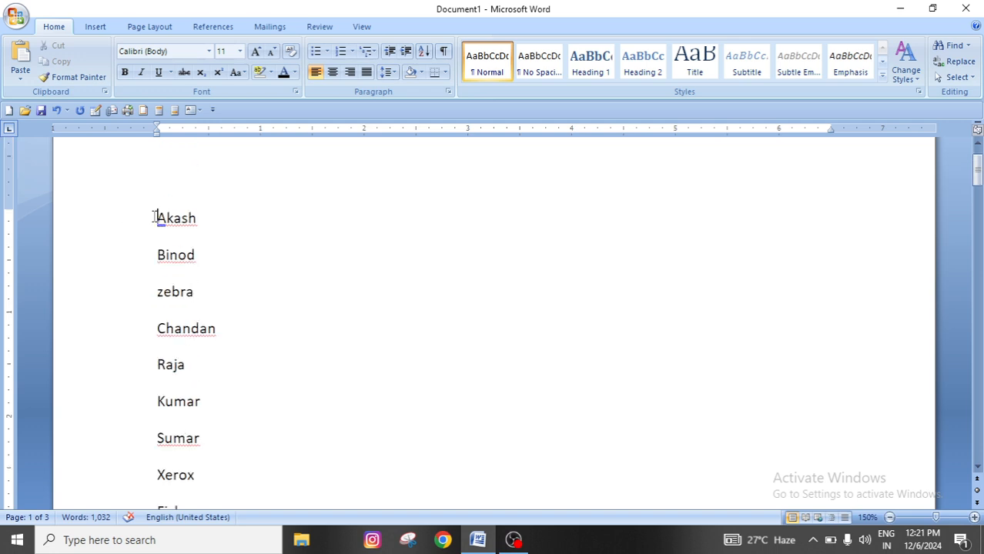
drag(154, 218, 198, 402)
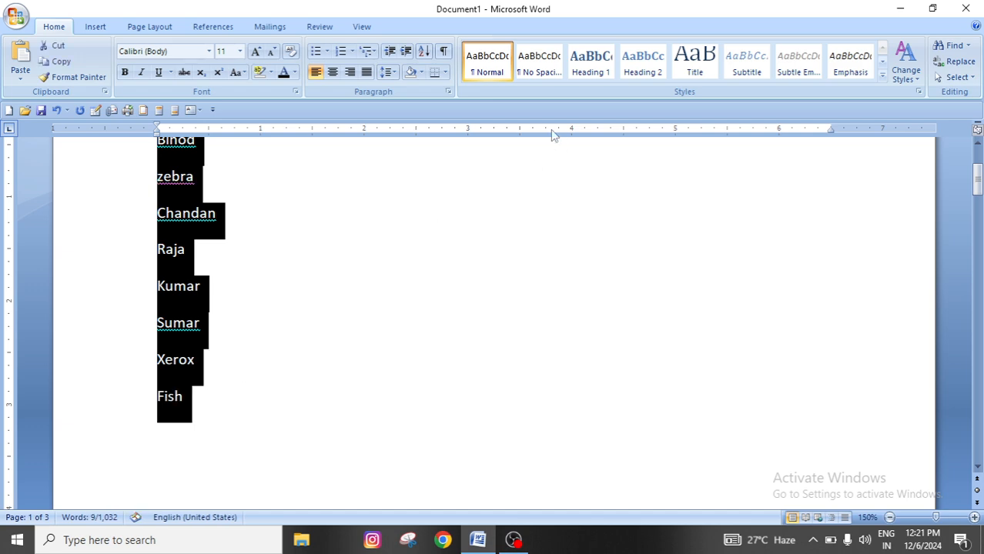
click(423, 51)
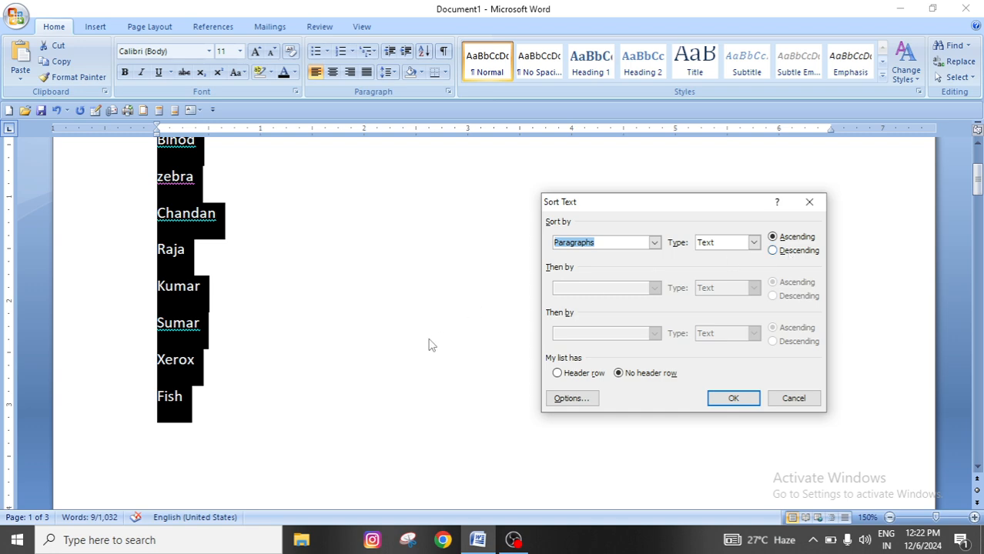
click(809, 202)
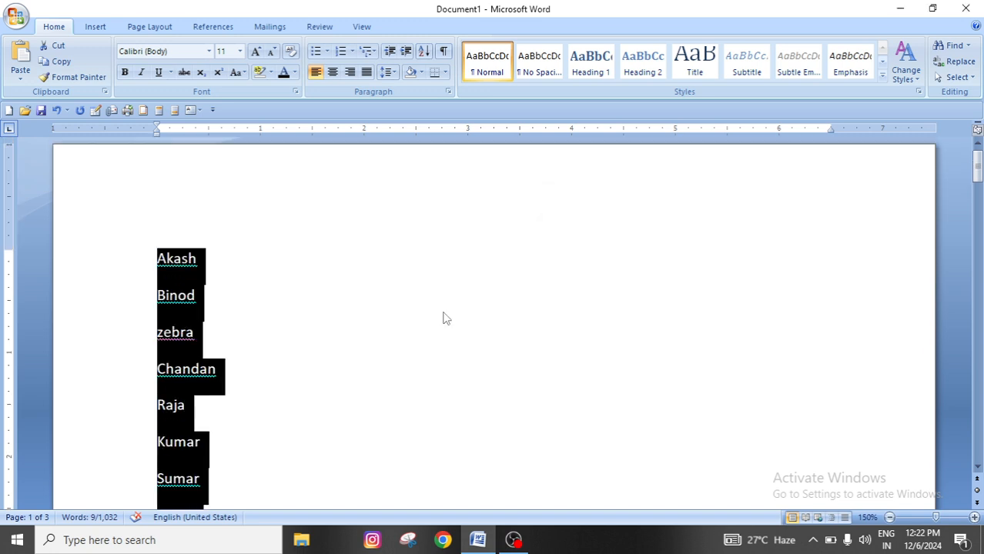
scroll(233, 391, down, 3)
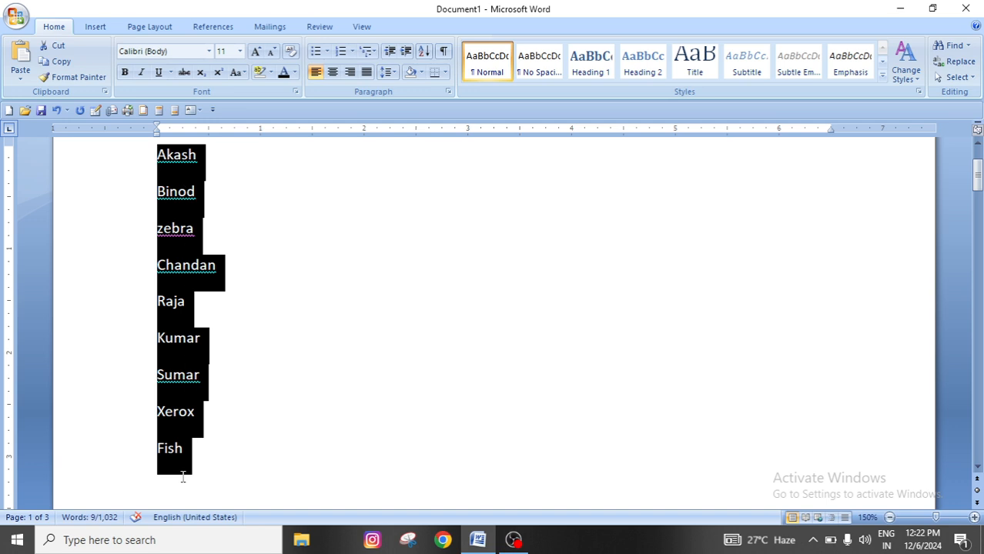
click(424, 52)
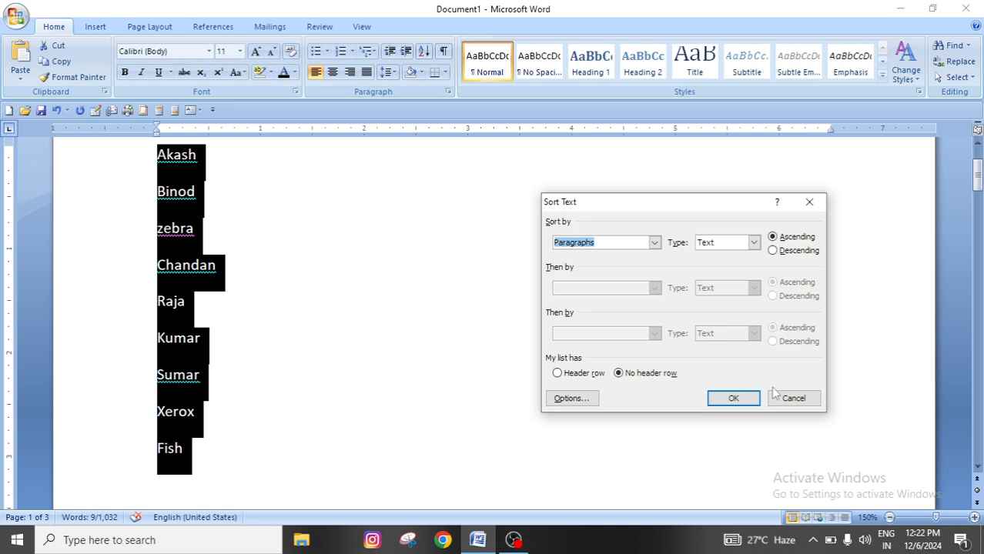
click(731, 398)
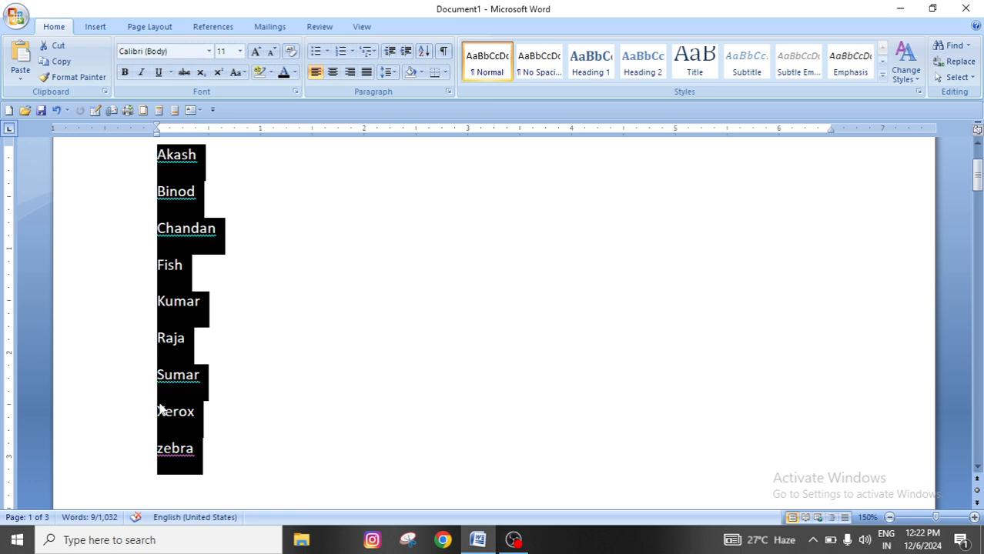
click(196, 412)
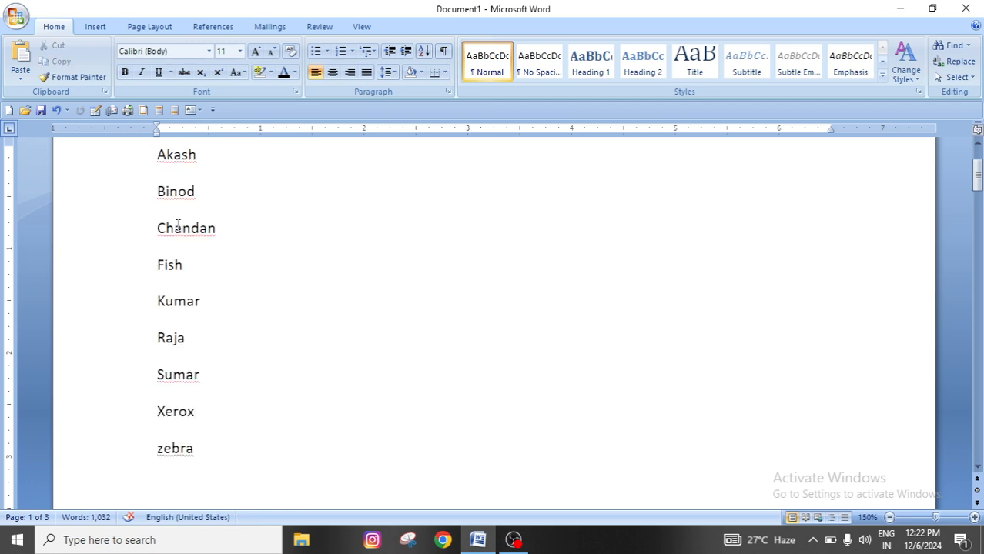
Correct the name directly above Xerox by changing its final letter to n
click(160, 448)
click(198, 378)
key(BackSpace)
text(n)
Sort the whole list of names and words by paragraphs as text in descending order
drag(158, 154, 215, 448)
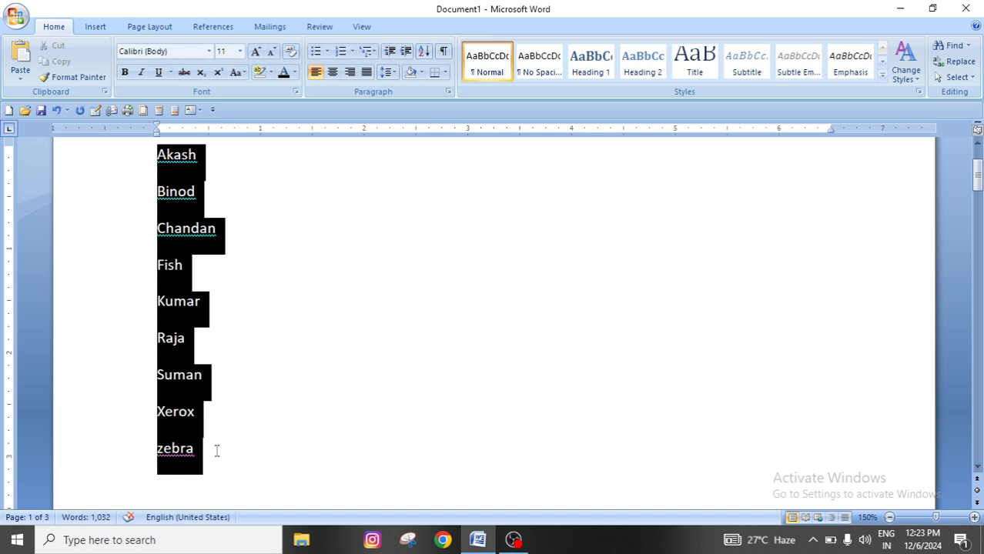
click(421, 53)
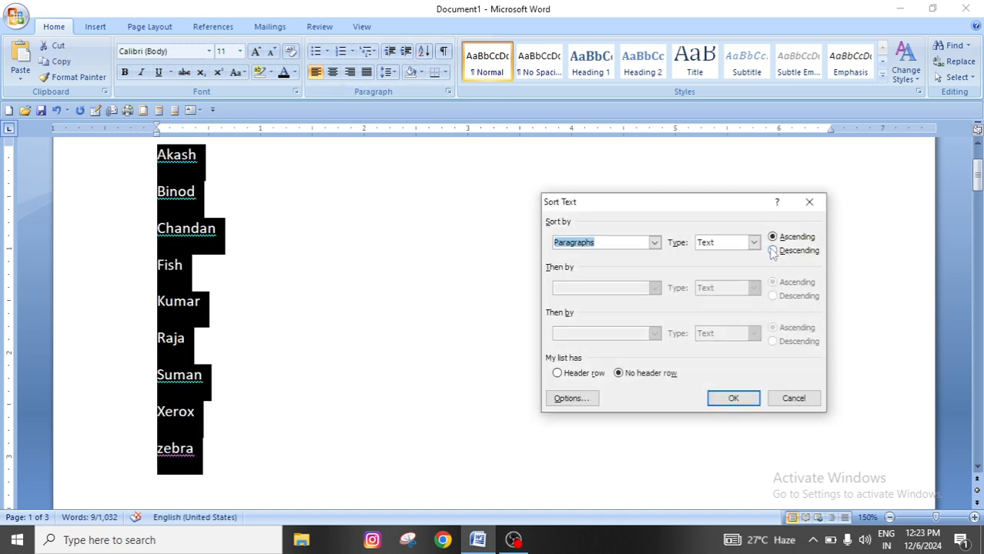
click(772, 251)
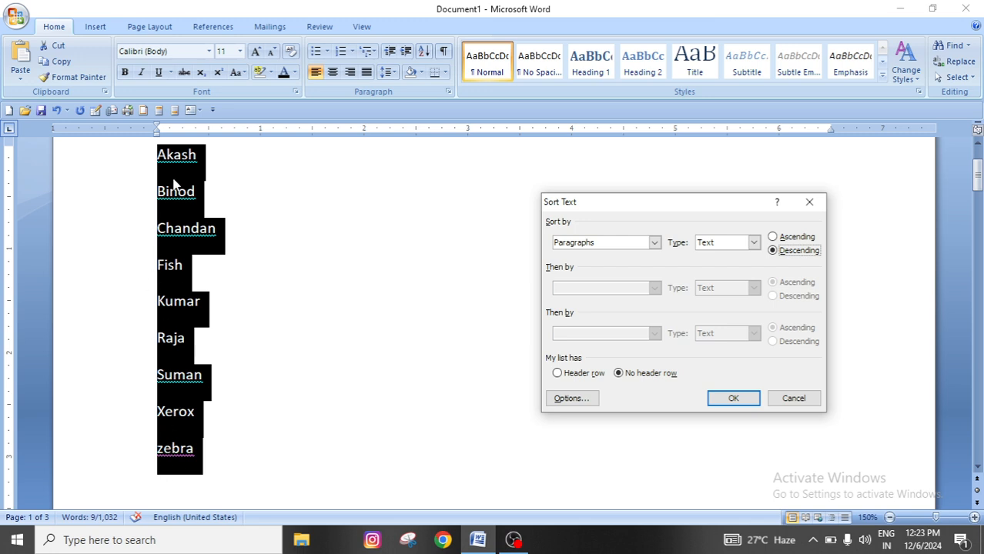
click(733, 398)
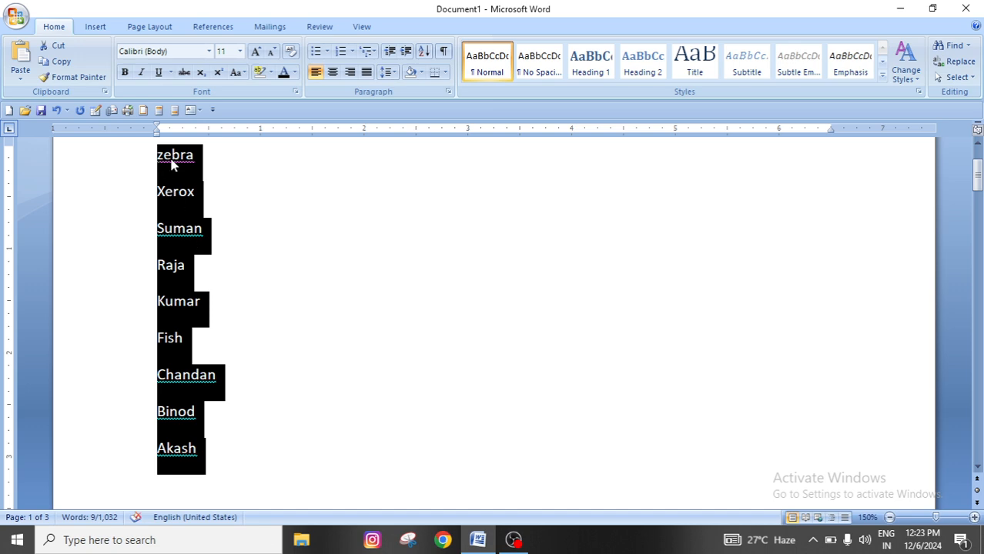
click(235, 161)
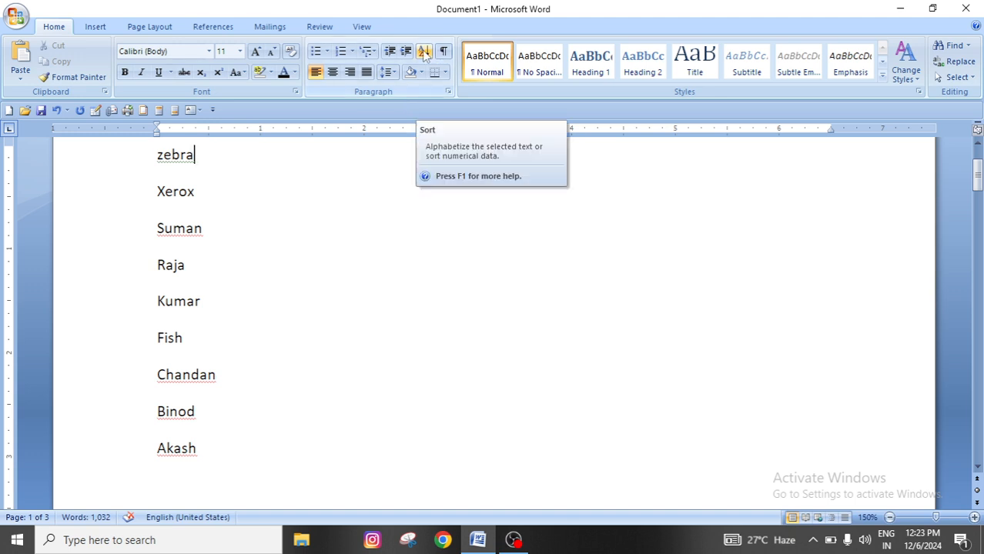
Replace the list of names and words with the numbers 15, 10, 5 and 9 on separate lines
drag(151, 156, 206, 444)
key(Delete)
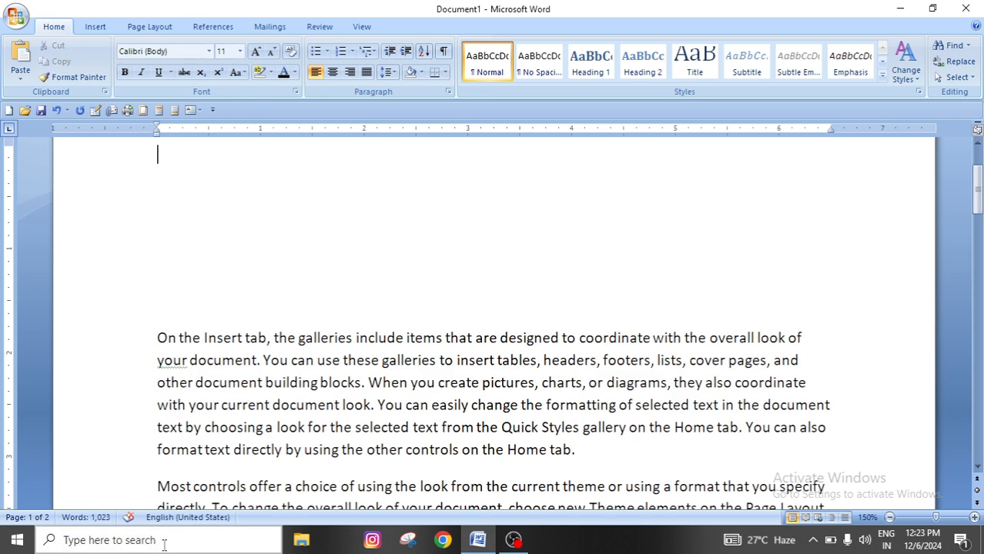
text(15)
key(Return)
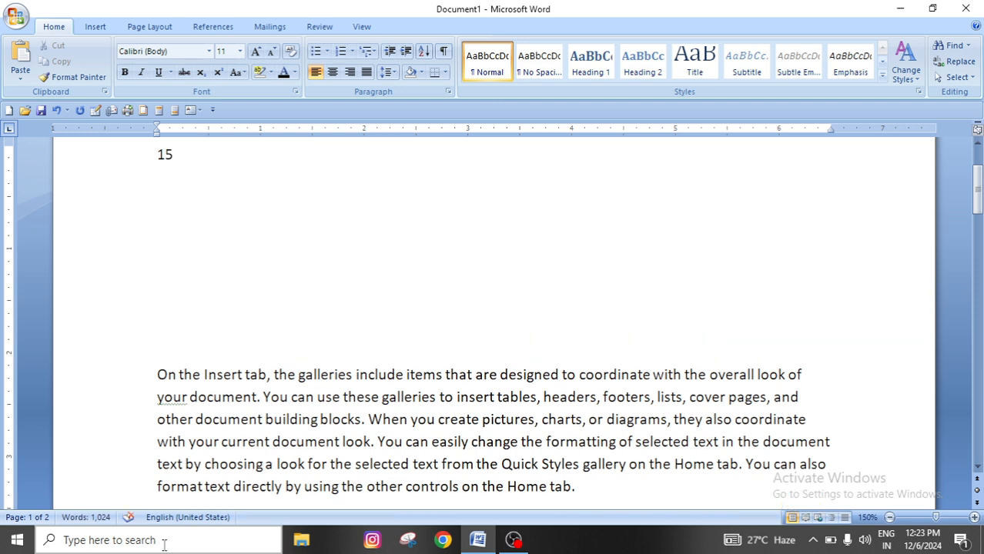
text(10)
key(Return)
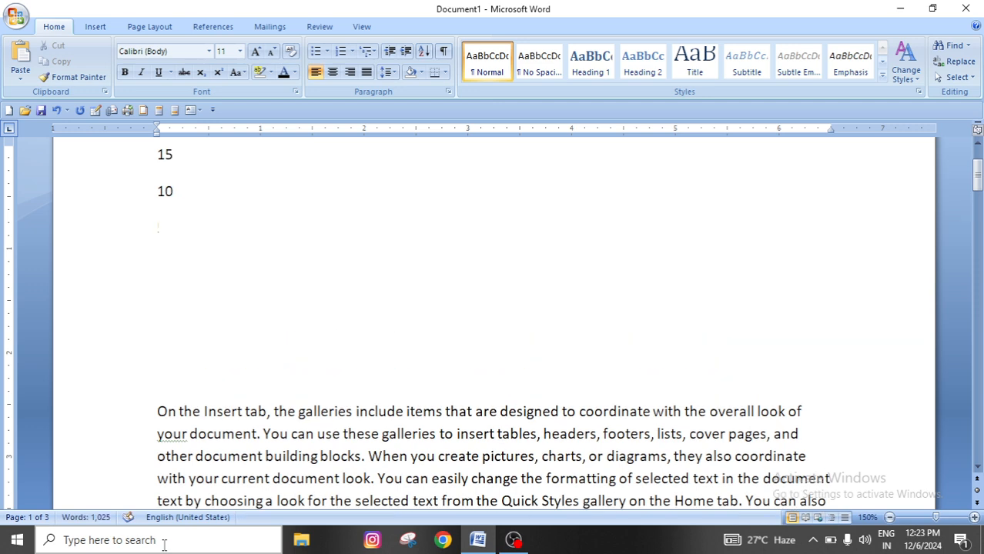
text(5)
key(Return)
text(9)
key(Return)
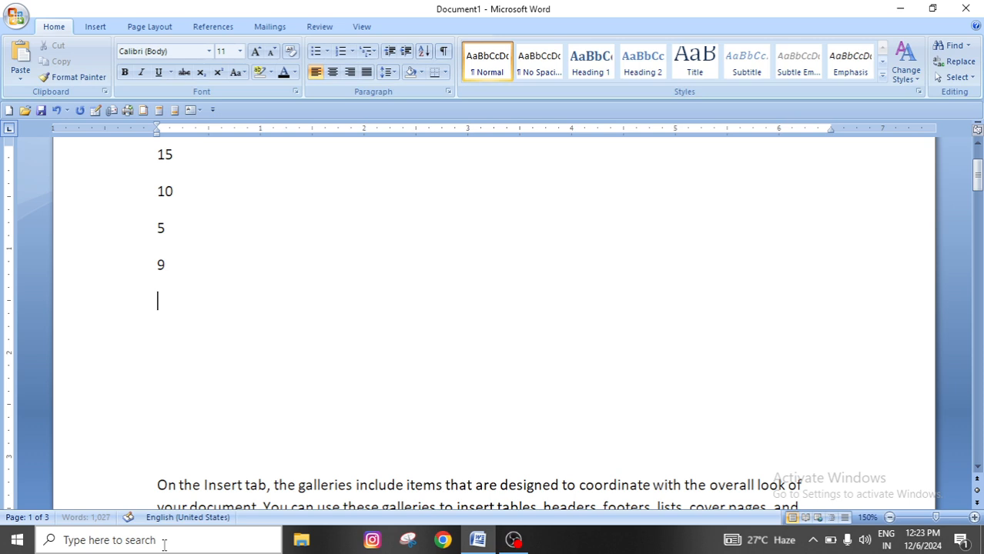
Extend the number list with 7, 4, 6, 3 and 17, each on its own line
text(7)
key(Return)
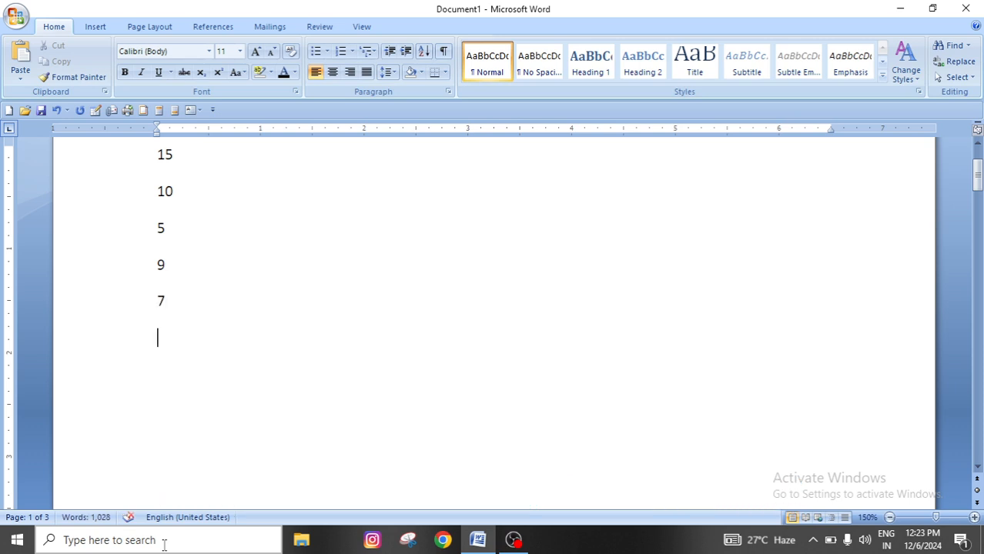
text(4 )
text(6)
key(Return)
text(3)
key(Return)
text(7)
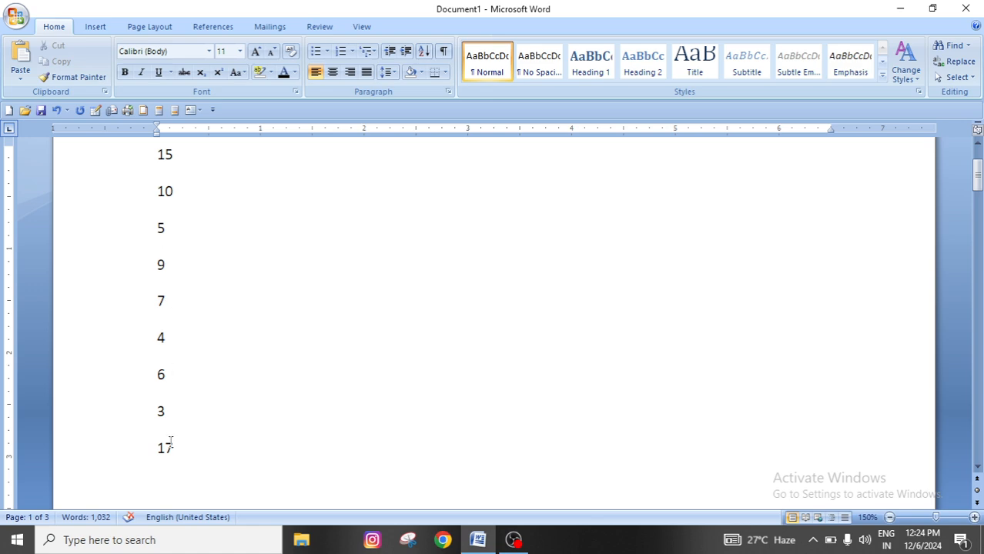
Sort the number list by paragraphs with type Number in ascending order
drag(155, 153, 184, 458)
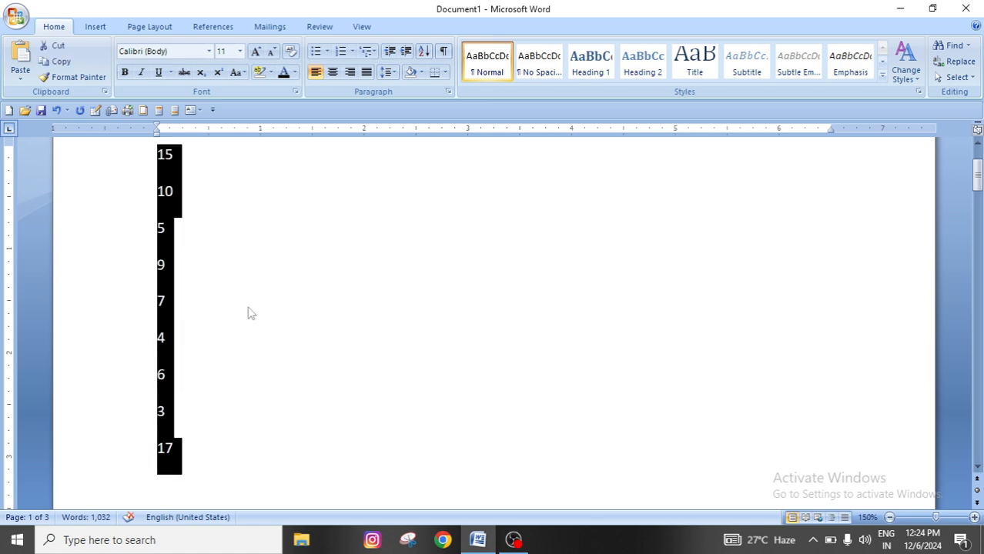
click(423, 51)
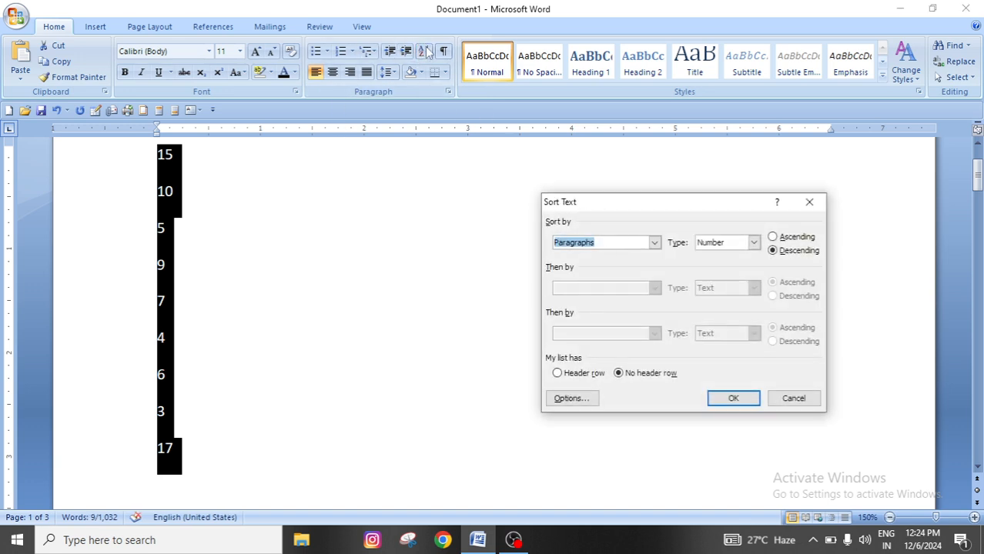
click(773, 237)
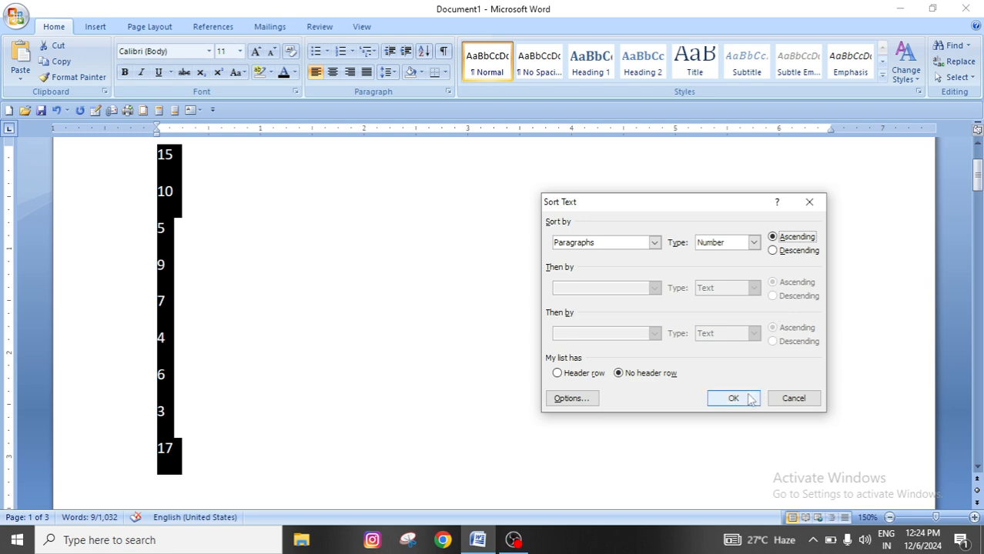
click(739, 397)
click(193, 197)
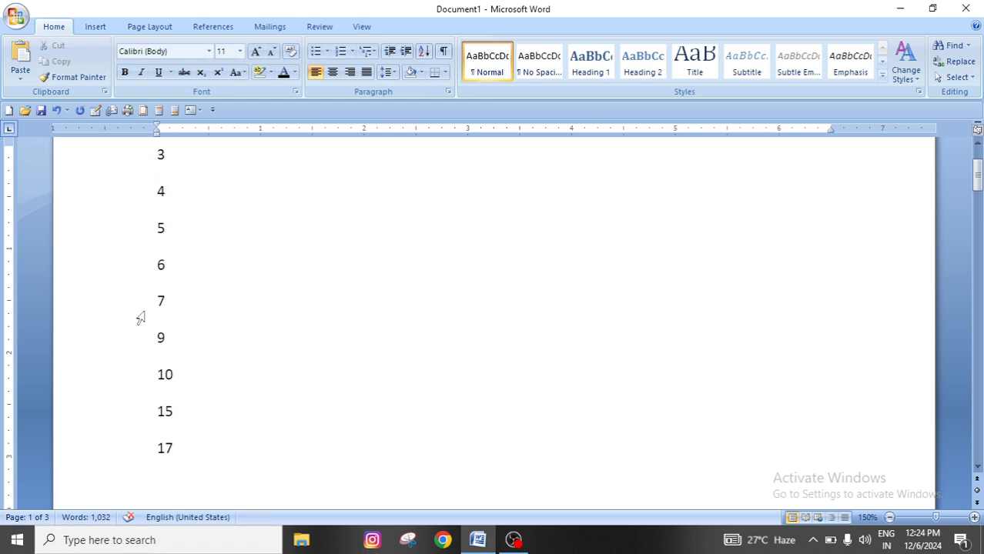
Sort the number list by paragraphs with type Number in descending order
drag(157, 150, 193, 457)
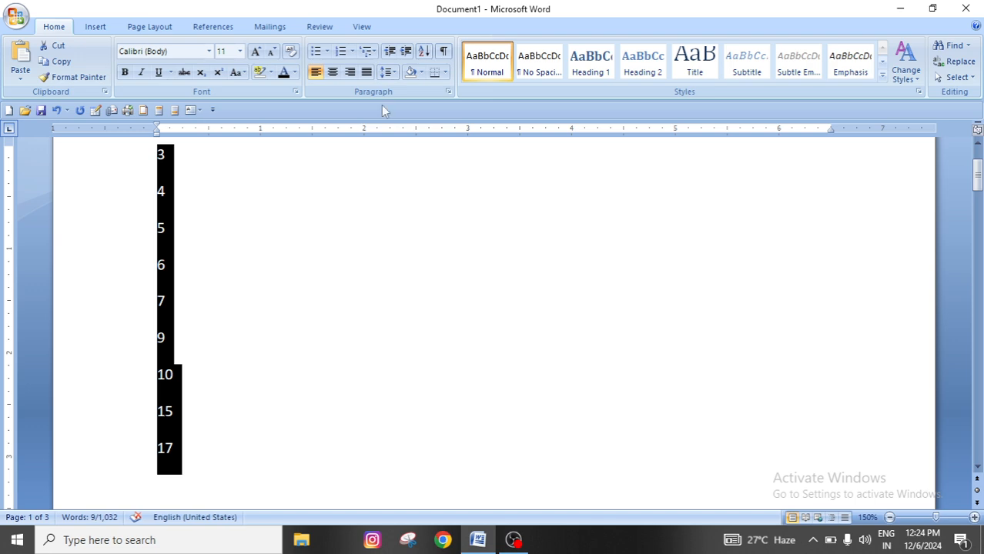
click(424, 51)
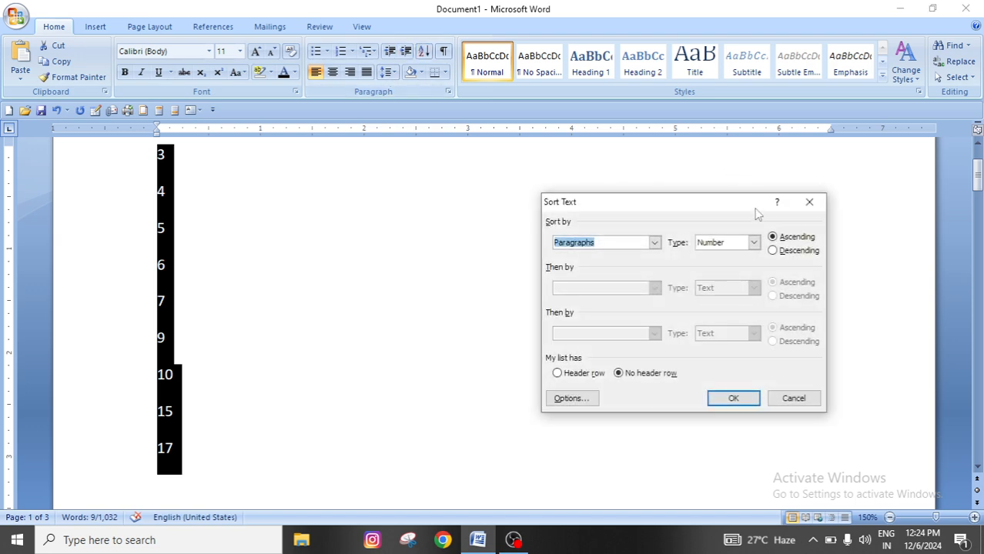
click(777, 260)
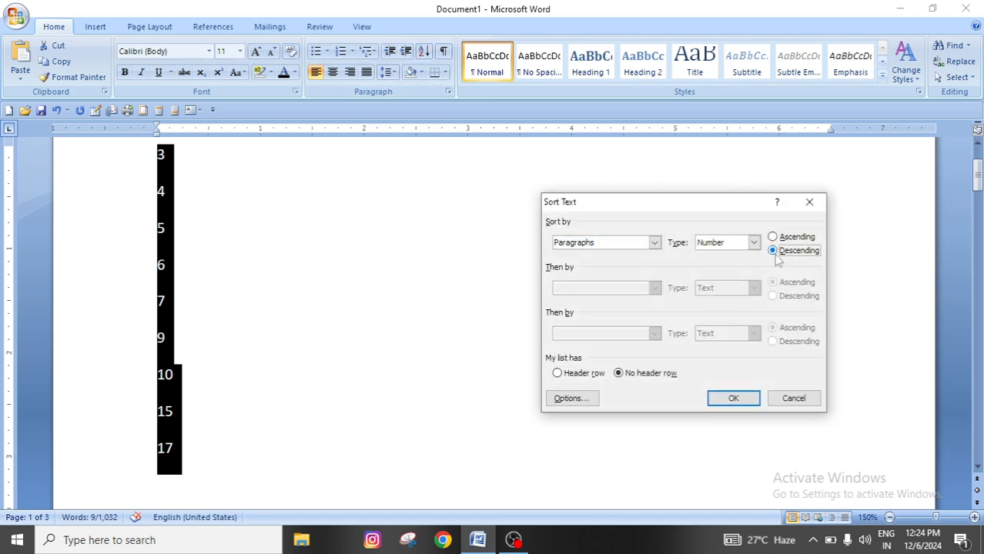
click(734, 402)
click(468, 388)
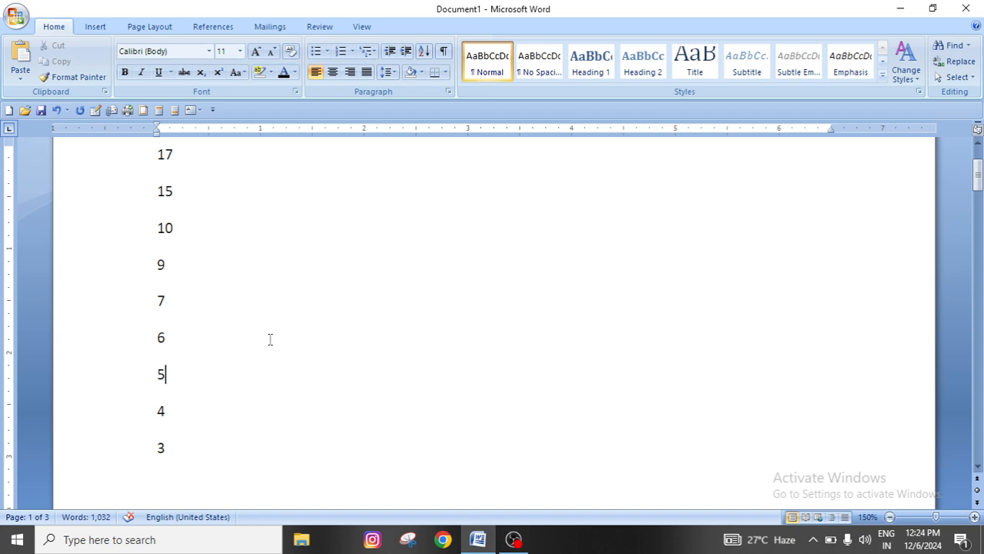
Delete the whole number list and the blank lines left above the first paragraph
scroll(231, 268, up, 3)
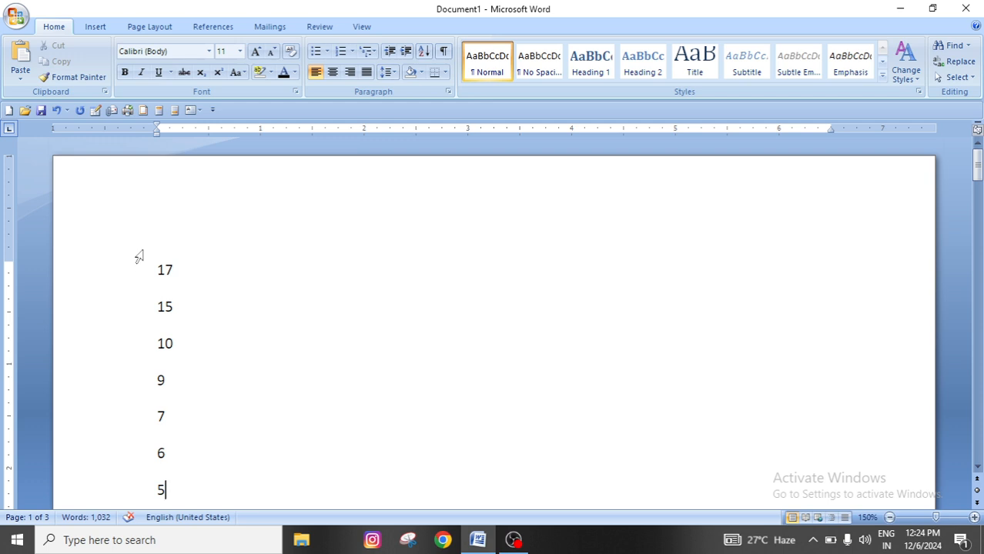
drag(153, 269, 200, 451)
key(Delete)
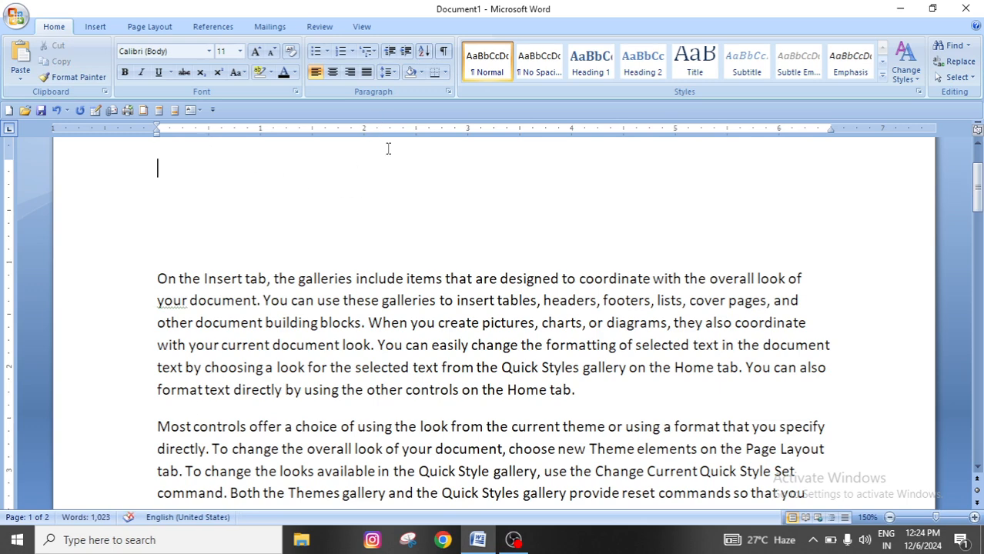
scroll(351, 298, up, 2)
key(Down)
key(Down)
key(Down)
key(Down)
key(Down)
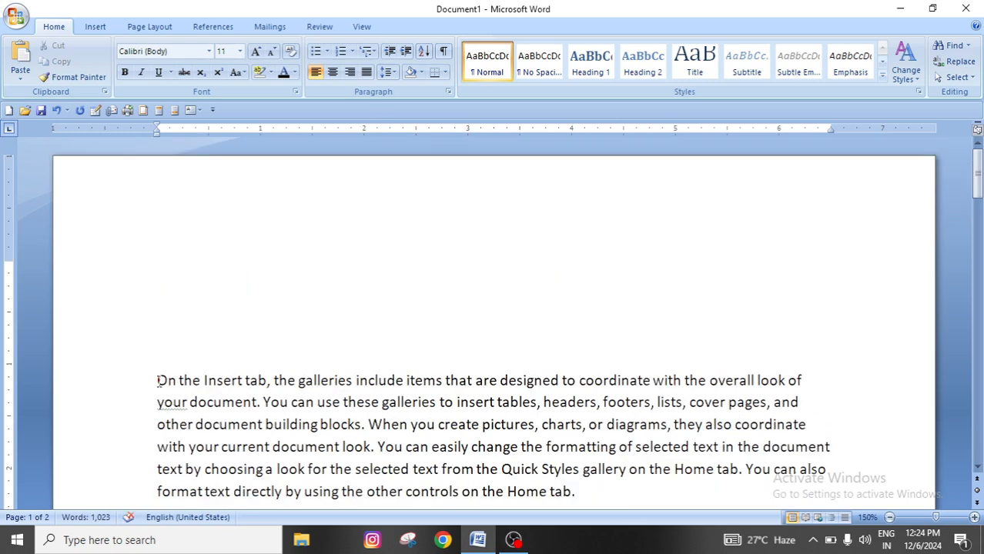
key(Delete)
key(Delete)
key(Delete)
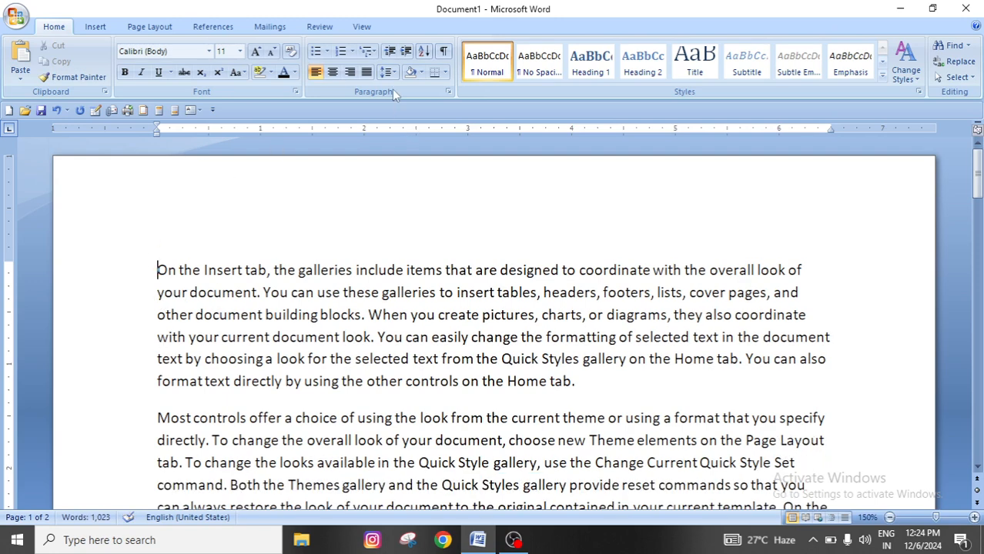
Try a line spacing of 3.0 on the first paragraph and undo it
click(389, 73)
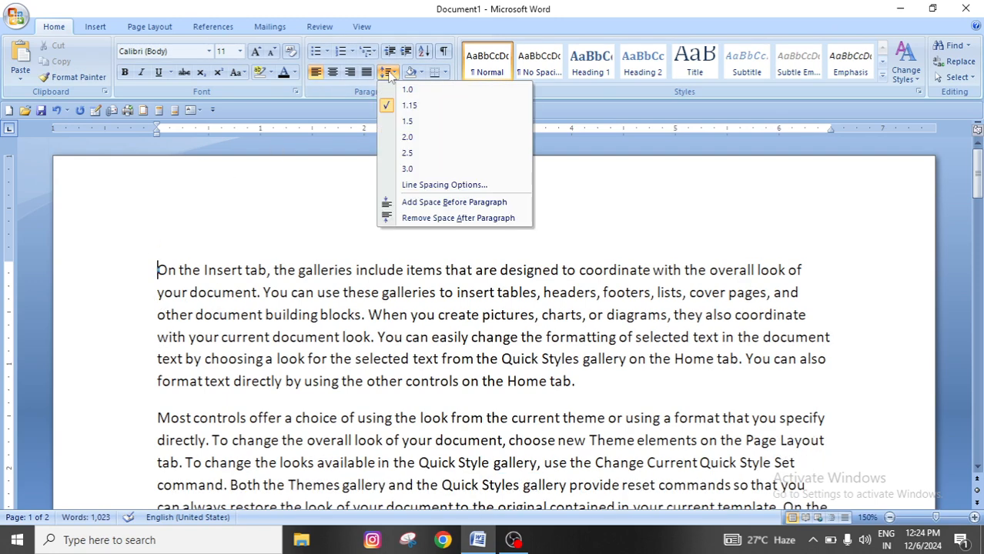
click(355, 346)
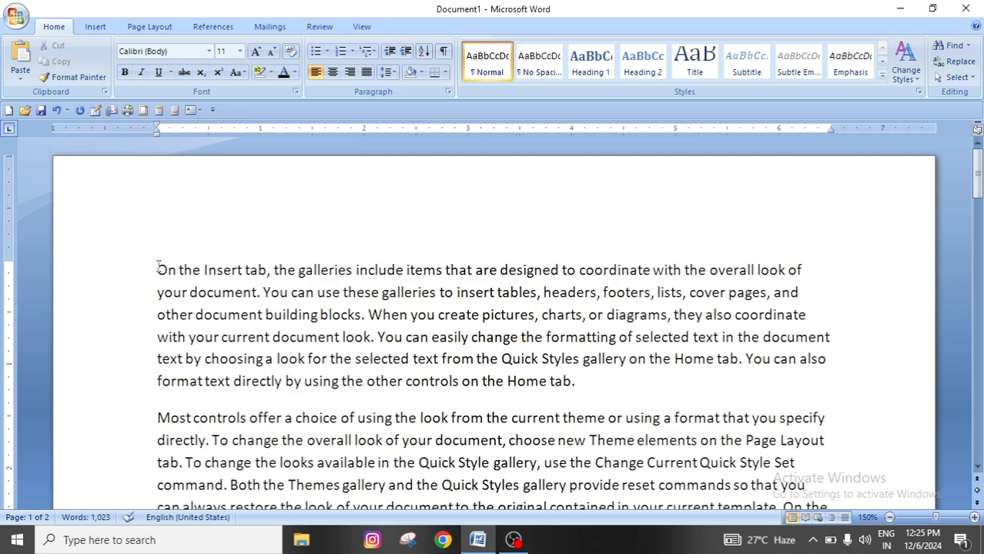
drag(157, 267, 592, 389)
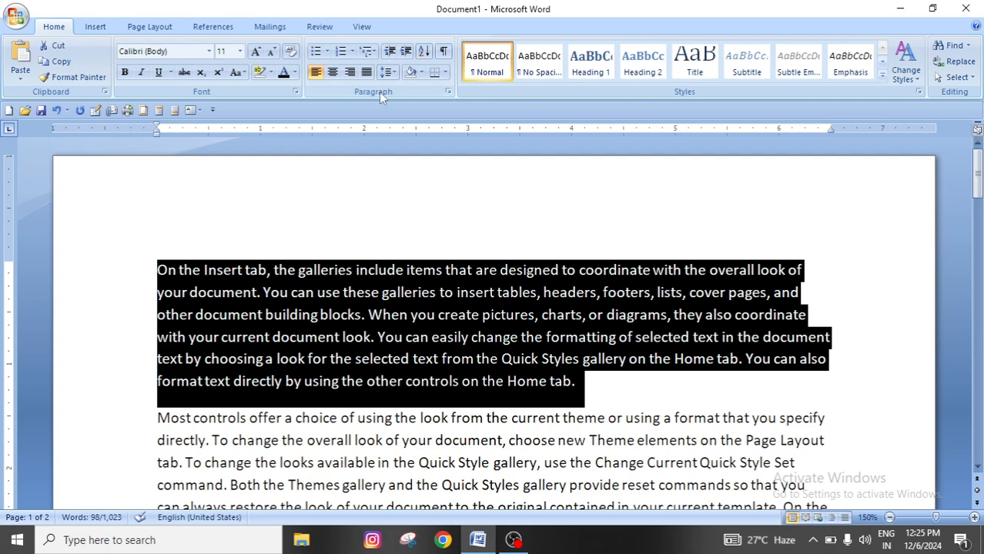
click(390, 72)
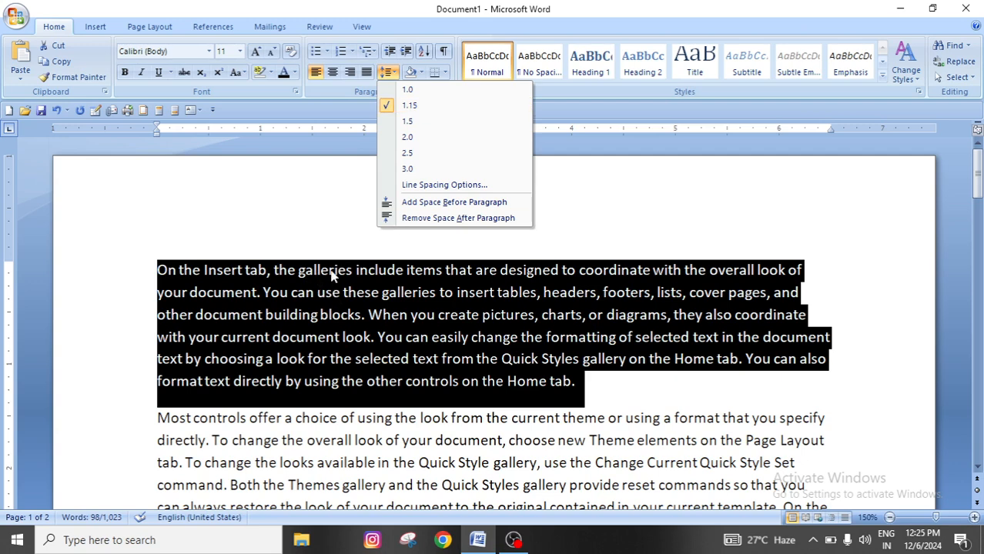
click(409, 171)
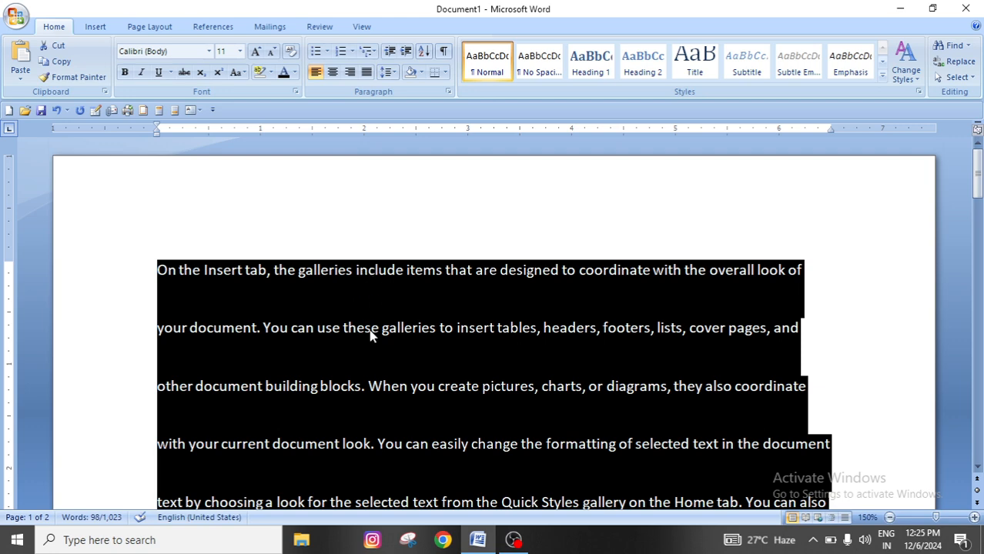
click(574, 372)
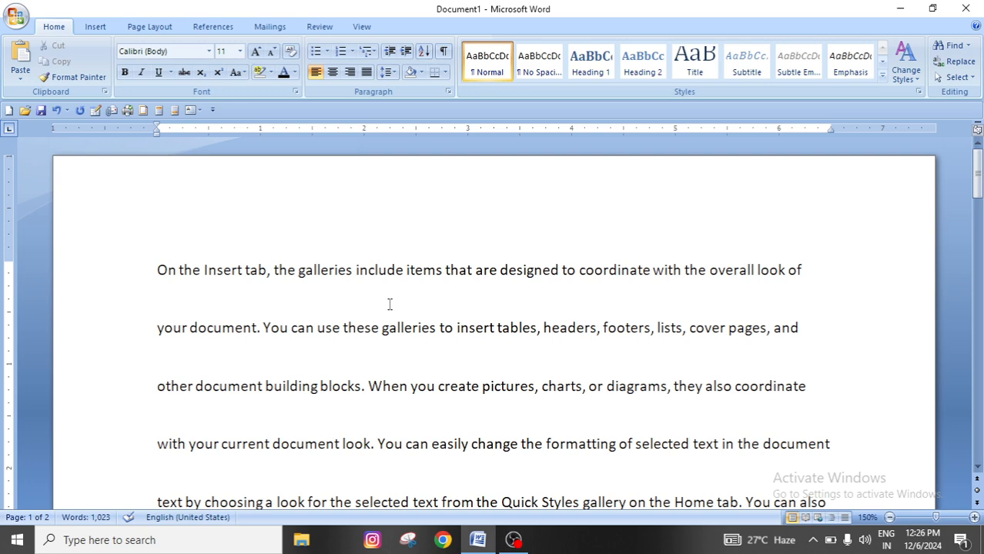
key(ctrl+z)
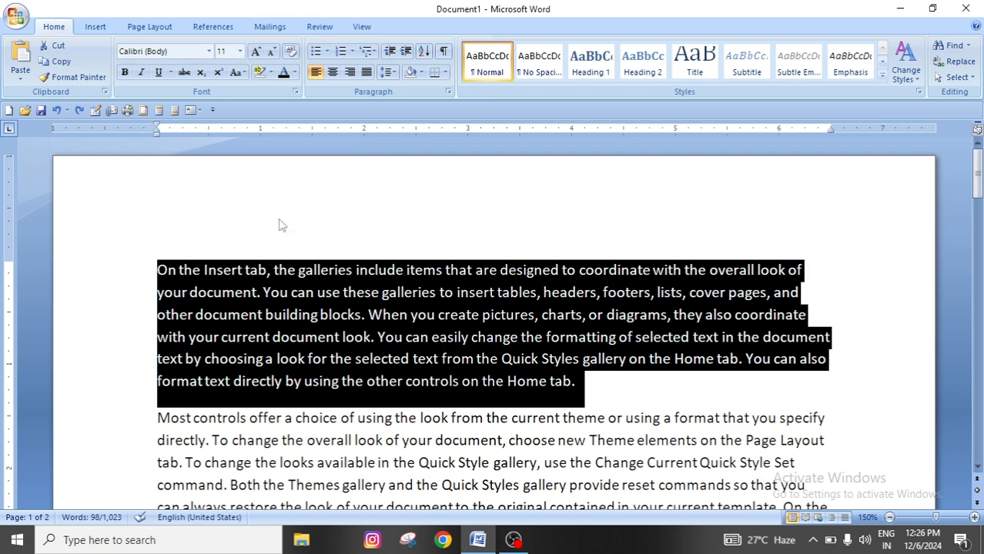
click(392, 73)
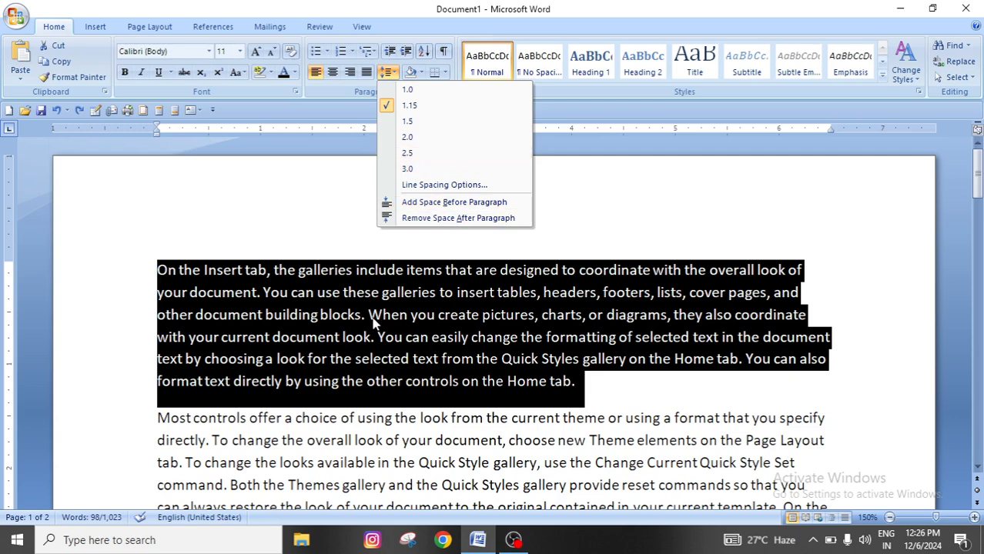
click(476, 399)
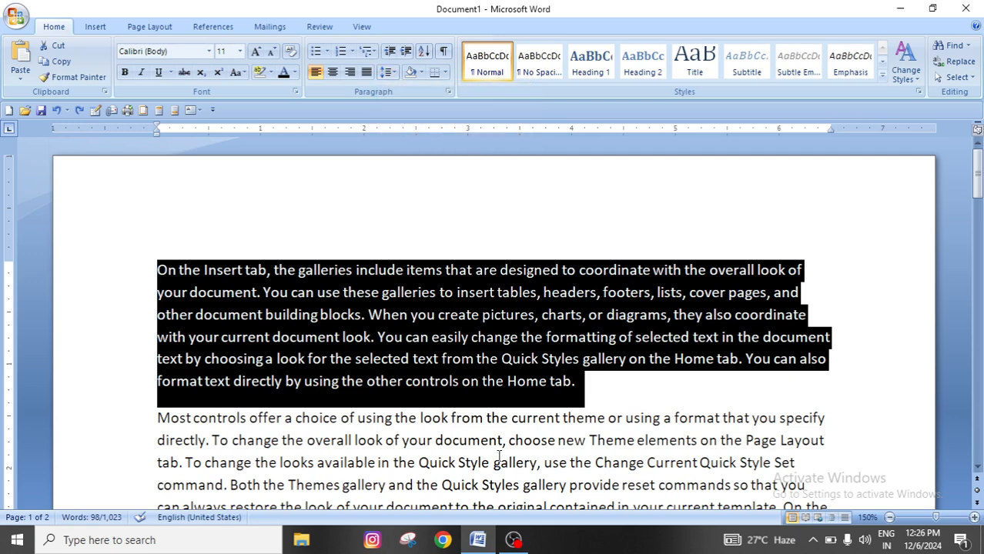
scroll(499, 456, down, 3)
click(531, 295)
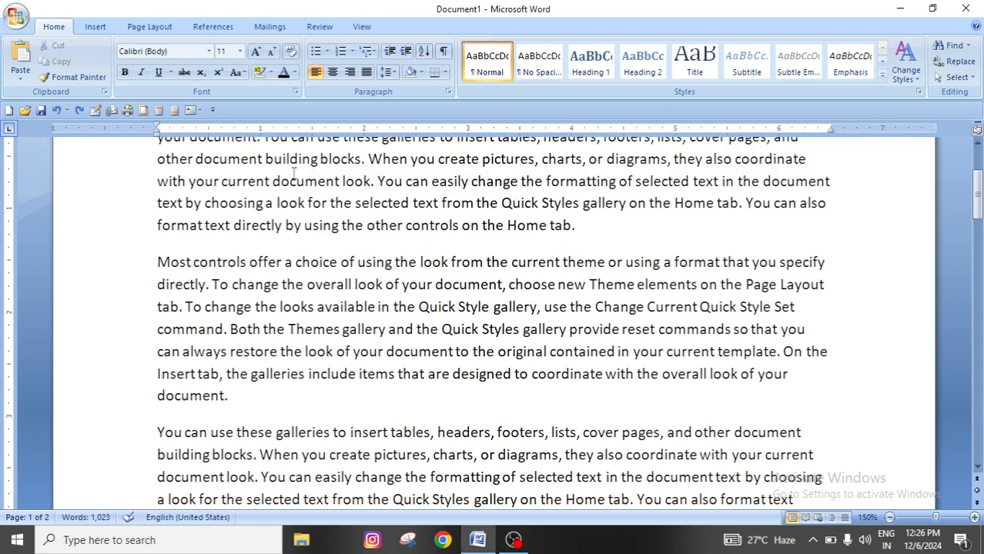
click(585, 229)
key(Home)
click(584, 228)
scroll(322, 340, up, 1)
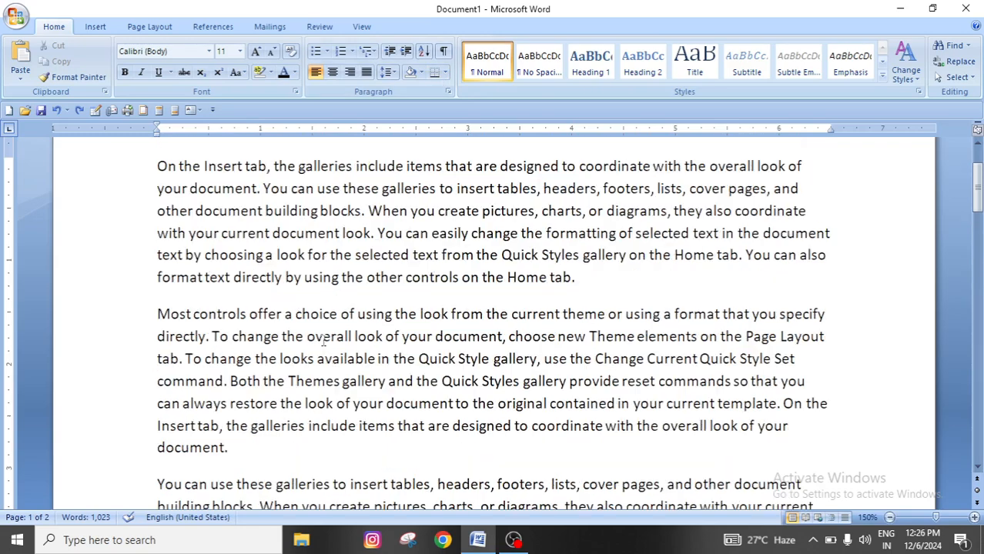
Add space before the first paragraph, which begins with "On the Insert tab"
drag(159, 165, 583, 287)
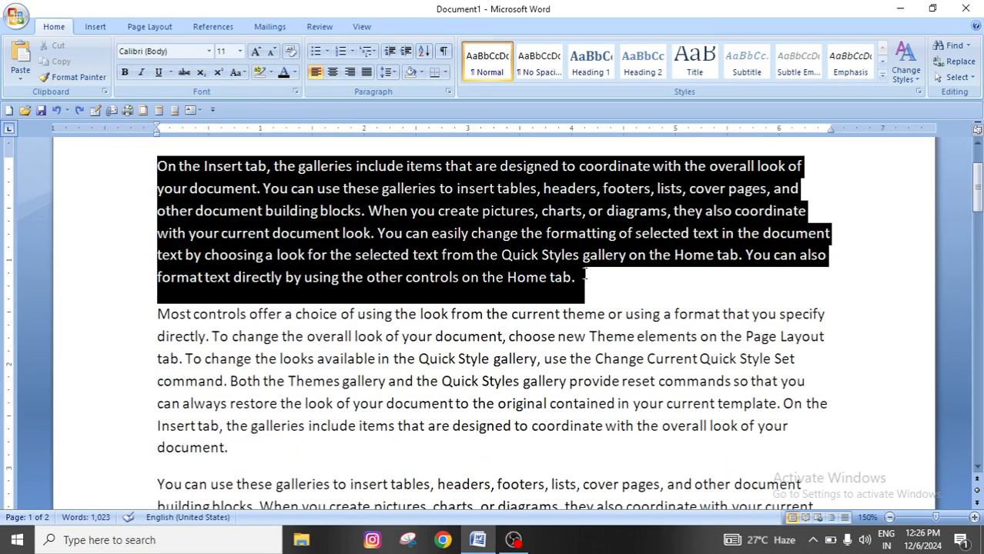
click(389, 72)
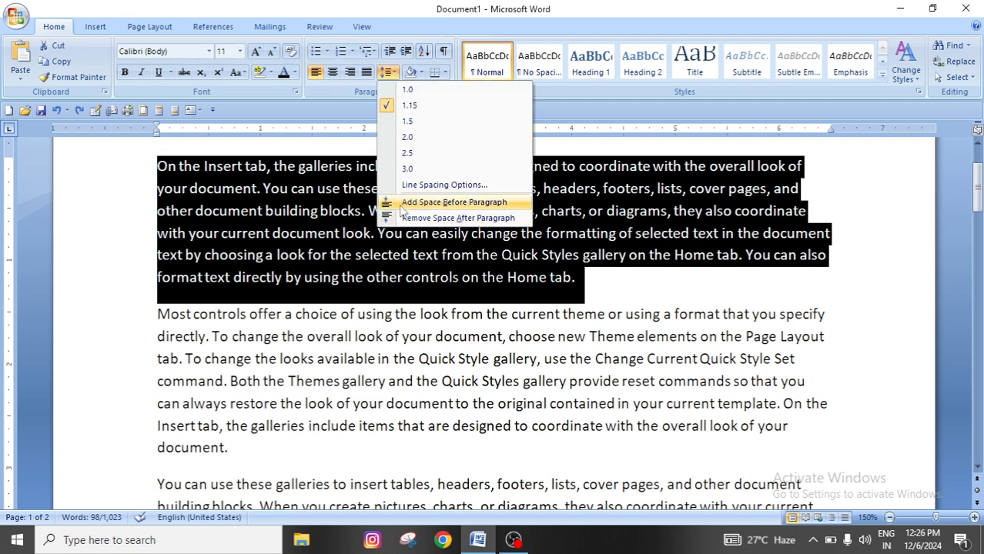
click(476, 203)
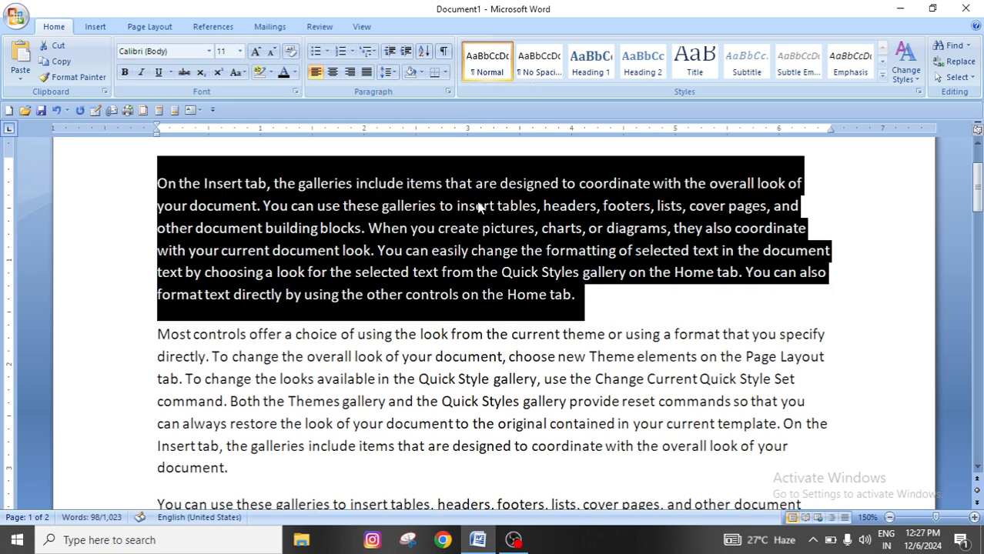
Remove the added space before the first paragraph and deselect the text
click(388, 72)
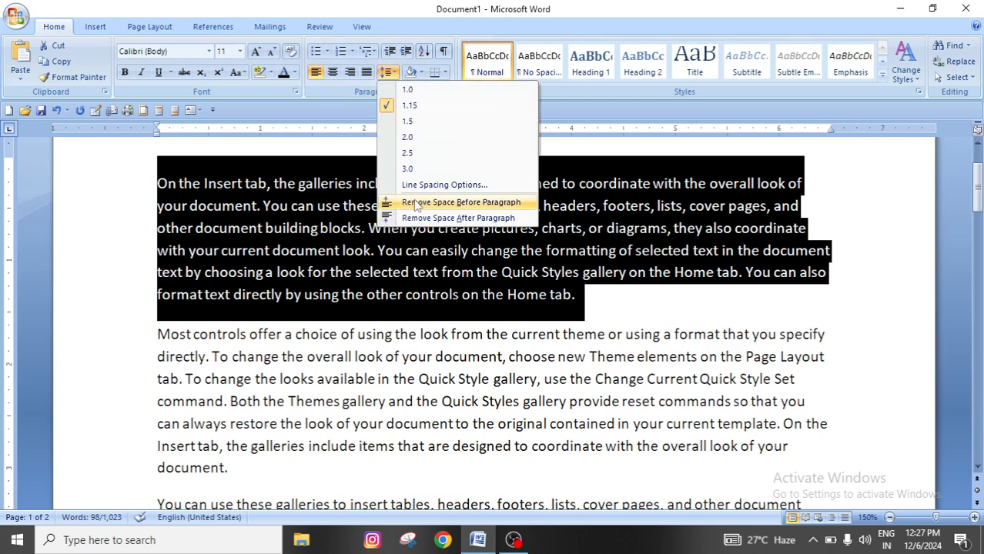
click(437, 202)
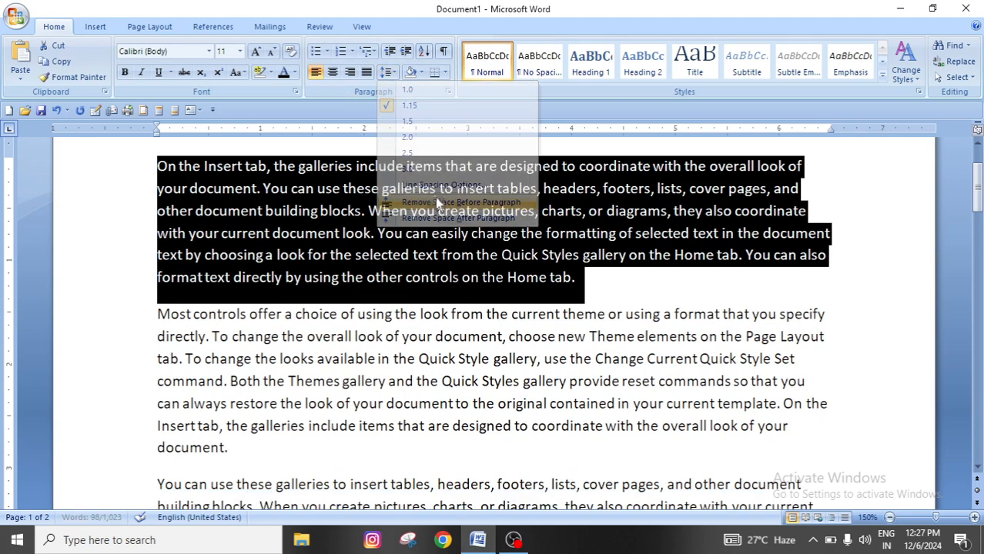
scroll(291, 266, up, 1)
click(363, 409)
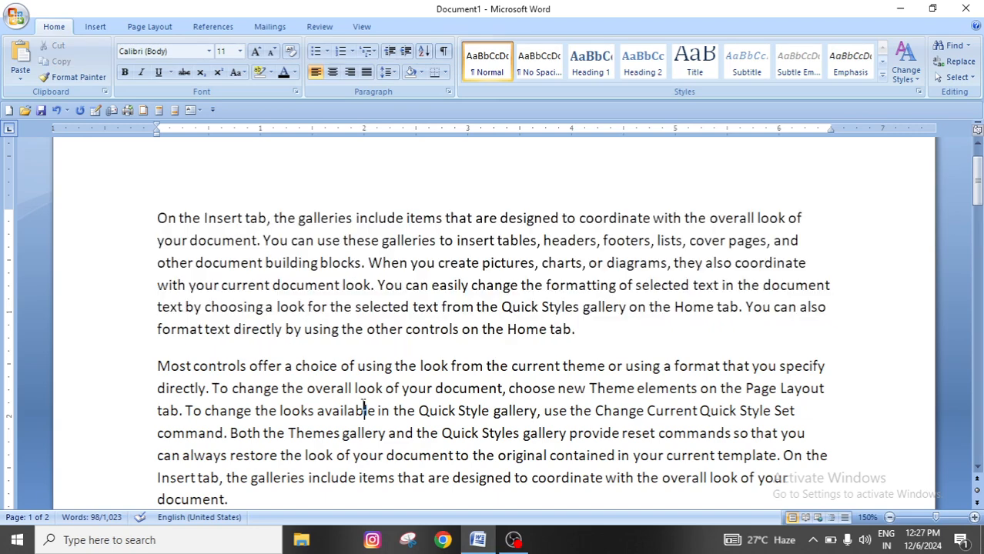
Insert several blank lines between the first paragraph and the "Most controls offer" paragraph
scroll(362, 411, down, 4)
scroll(354, 417, up, 1)
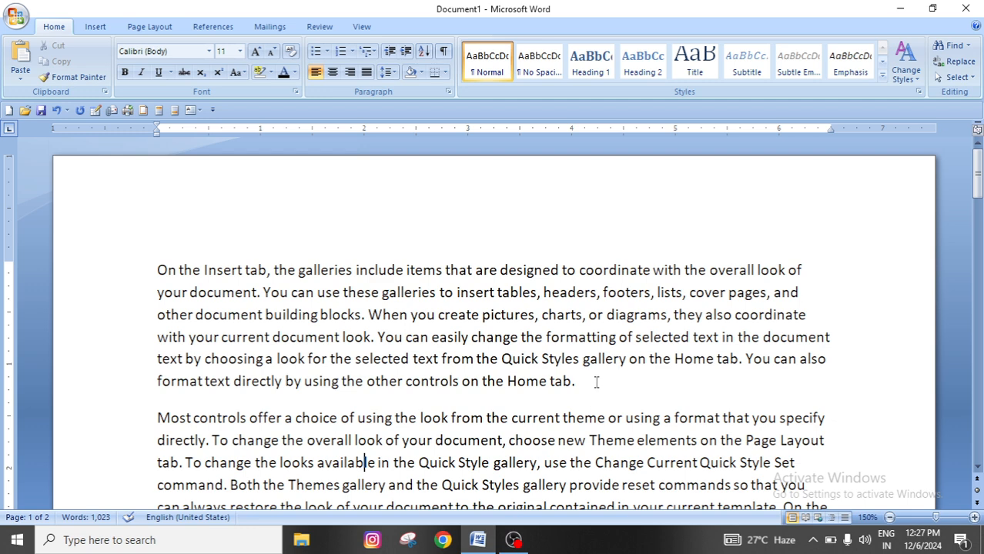
key(Return)
key(Return)
key(Return)
key(Return)
key(Return)
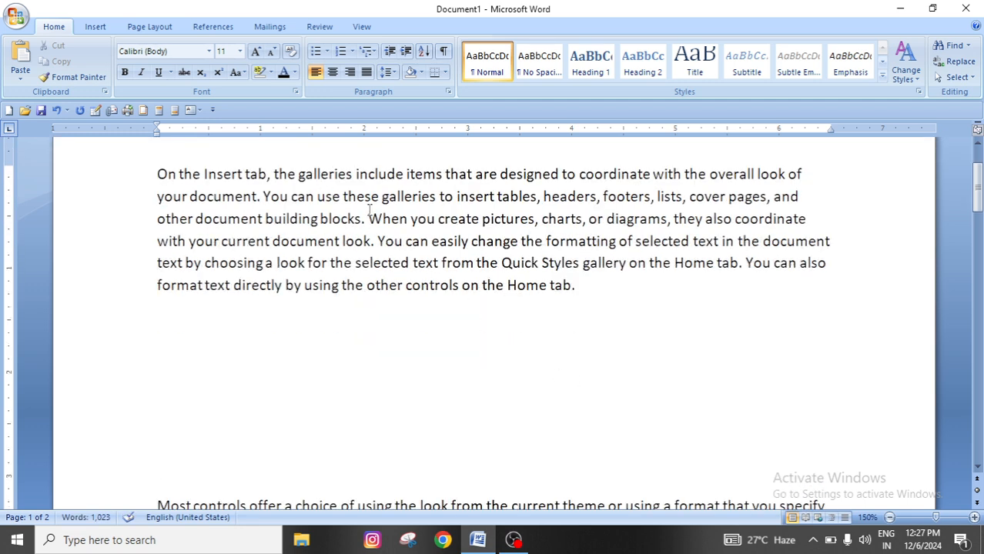
Split the first paragraph after "building blocks." and delete the blank lines above the "Most controls offer" paragraph
click(366, 219)
key(Return)
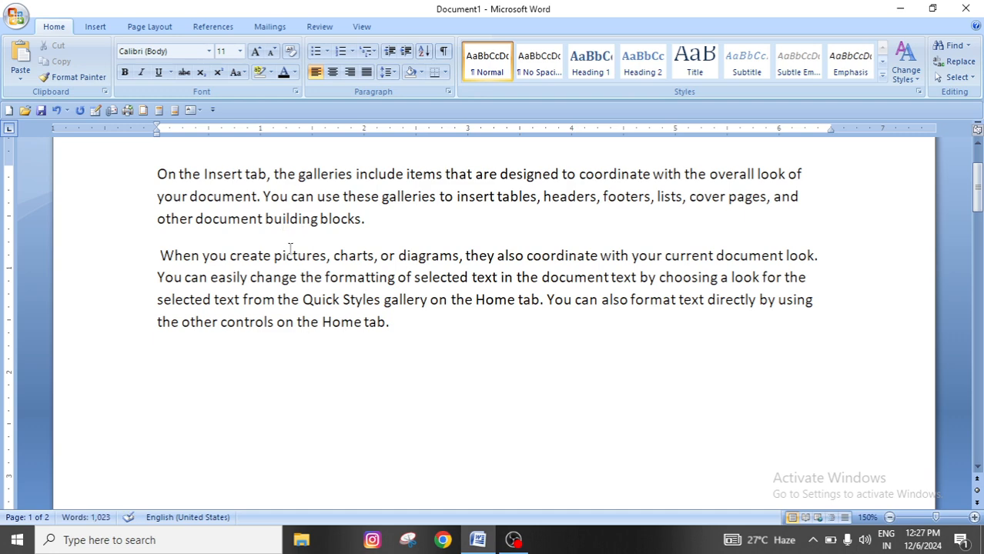
scroll(212, 350, down, 2)
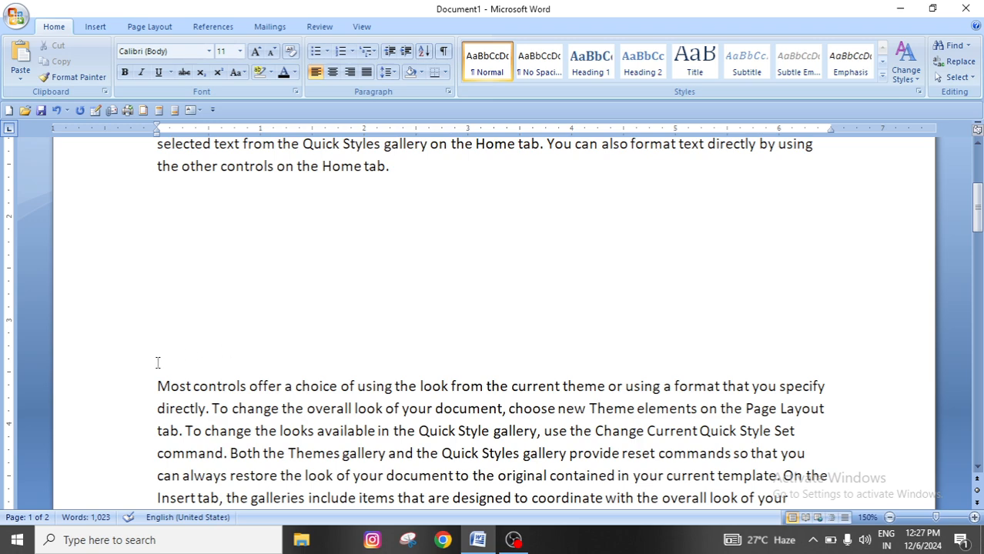
key(BackSpace)
key(BackSpace)
key(BackSpace)
key(BackSpace)
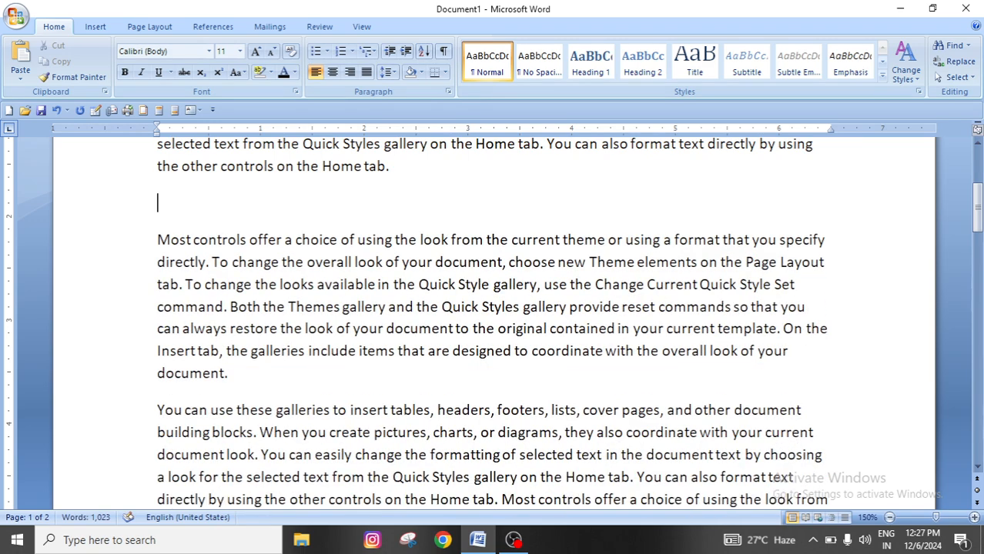
scroll(492, 324, up, 2)
key(BackSpace)
scroll(137, 356, up, 1)
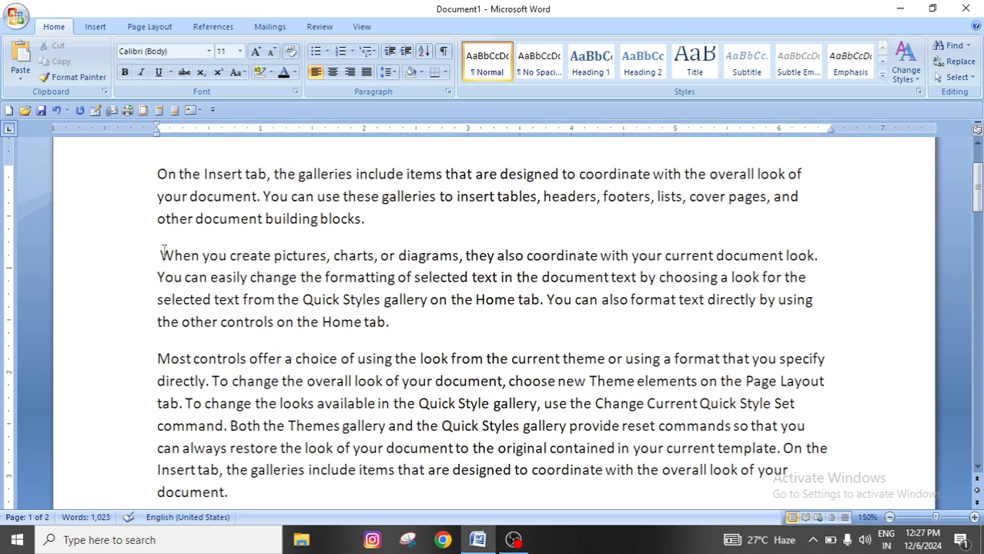
Add space before the new second paragraph, which begins with "When you create pictures"
drag(160, 255, 427, 322)
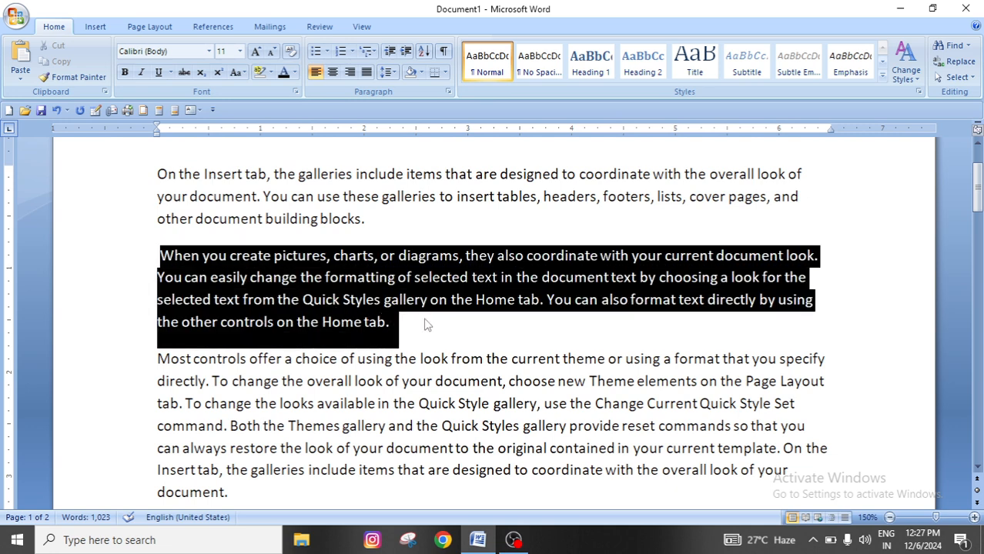
click(391, 73)
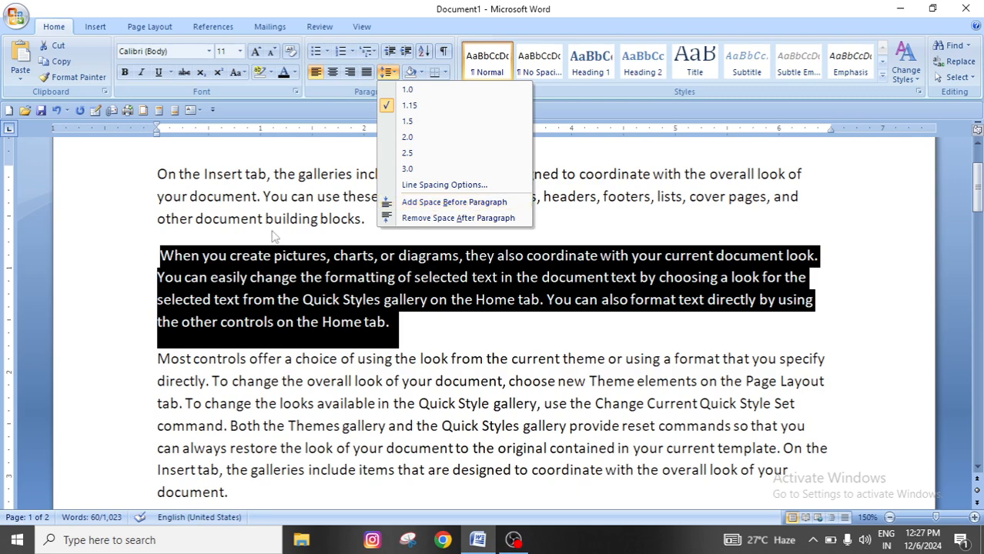
click(430, 202)
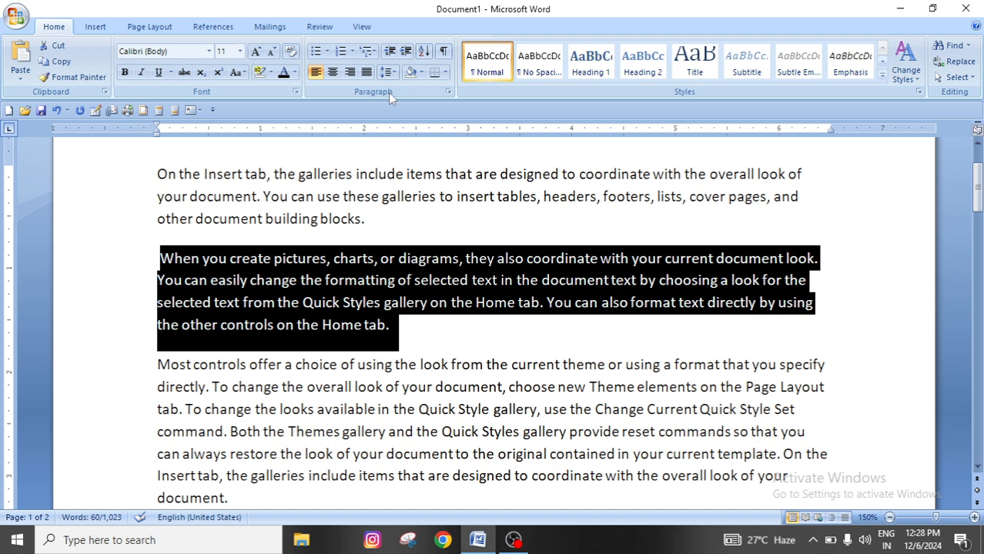
Remove both the space before and the space after the "When you create pictures" paragraph
click(388, 72)
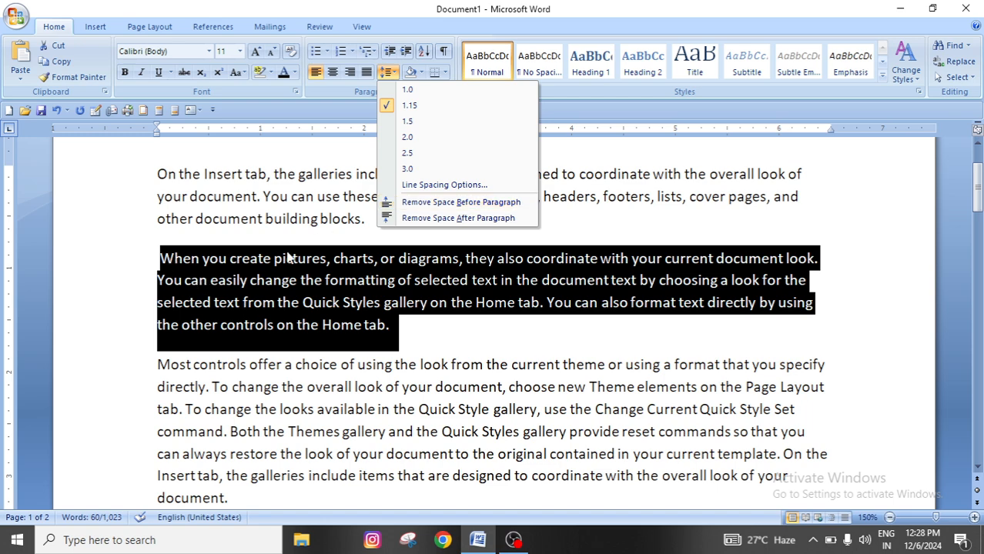
click(449, 203)
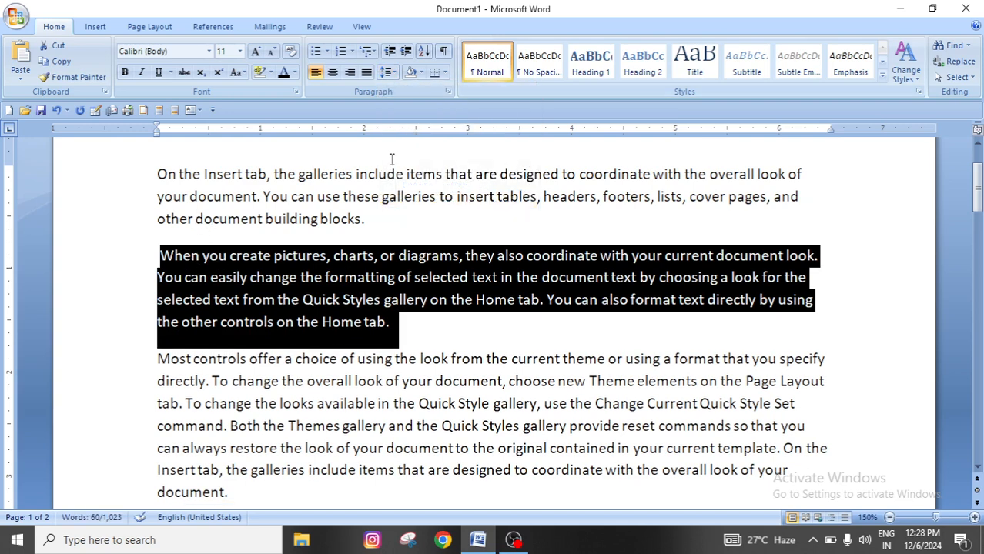
click(389, 74)
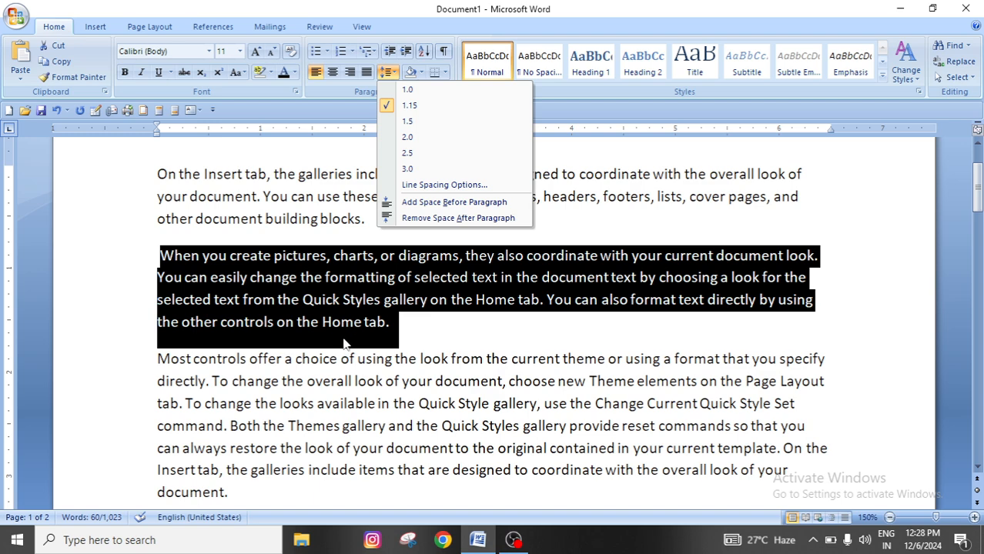
click(423, 219)
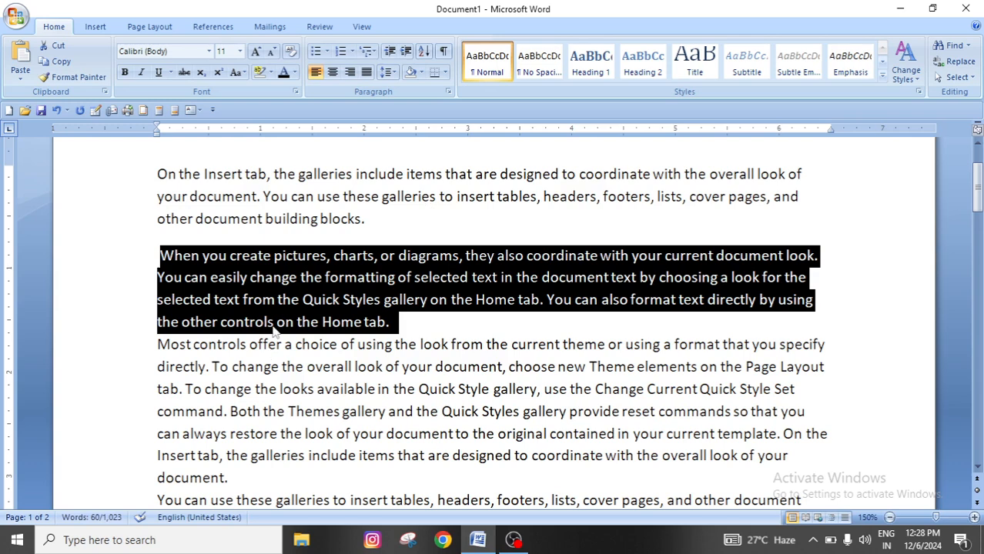
Add space before and space after the "When you create pictures" paragraph, and deselect it
click(388, 71)
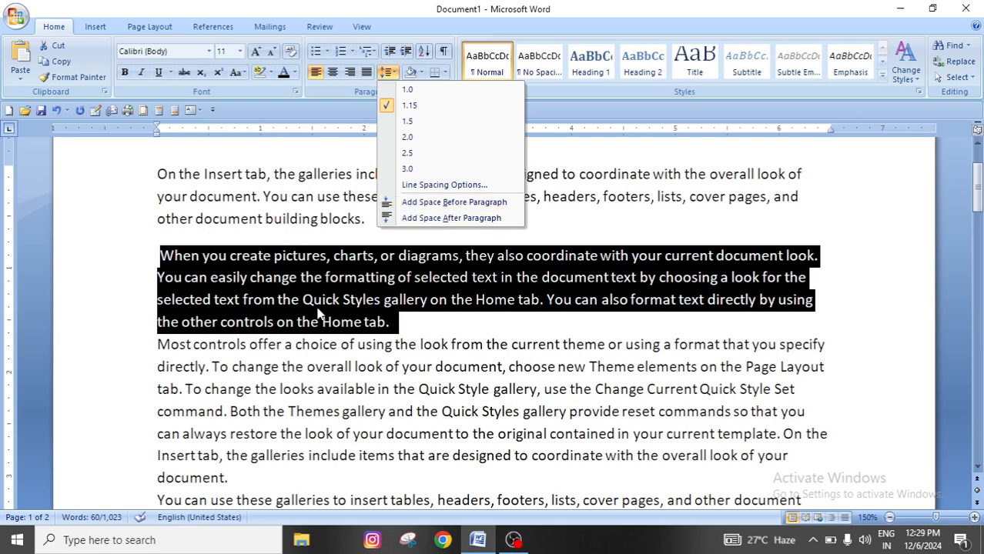
click(451, 204)
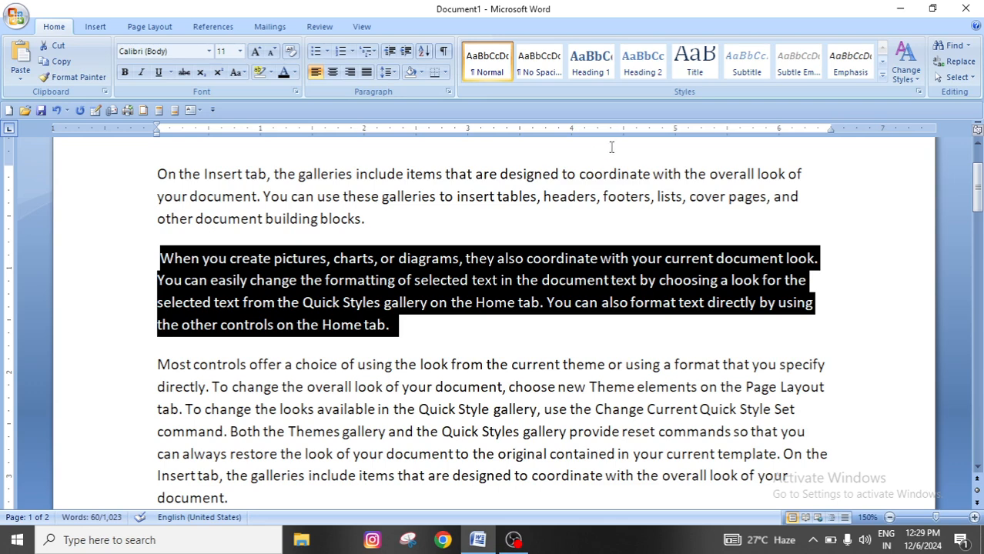
click(388, 72)
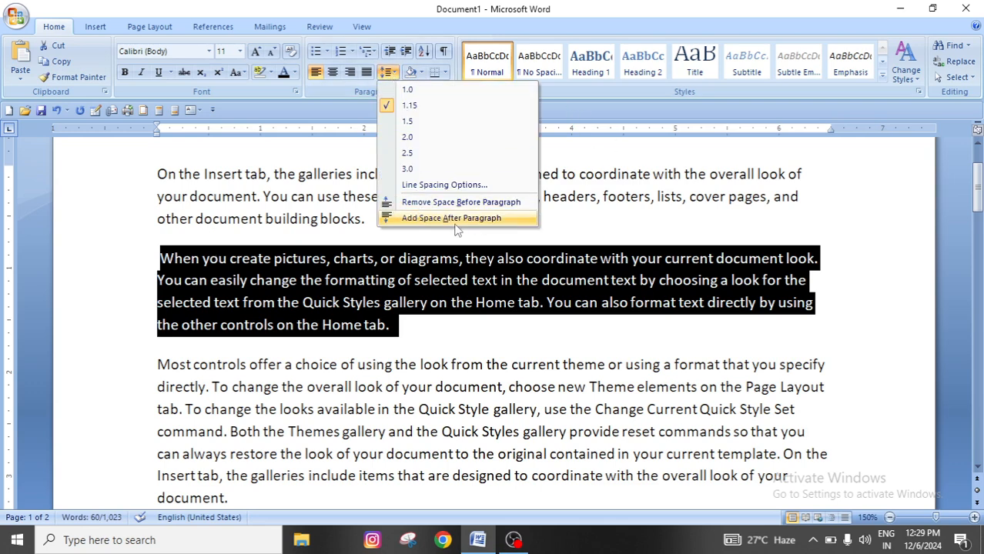
click(455, 221)
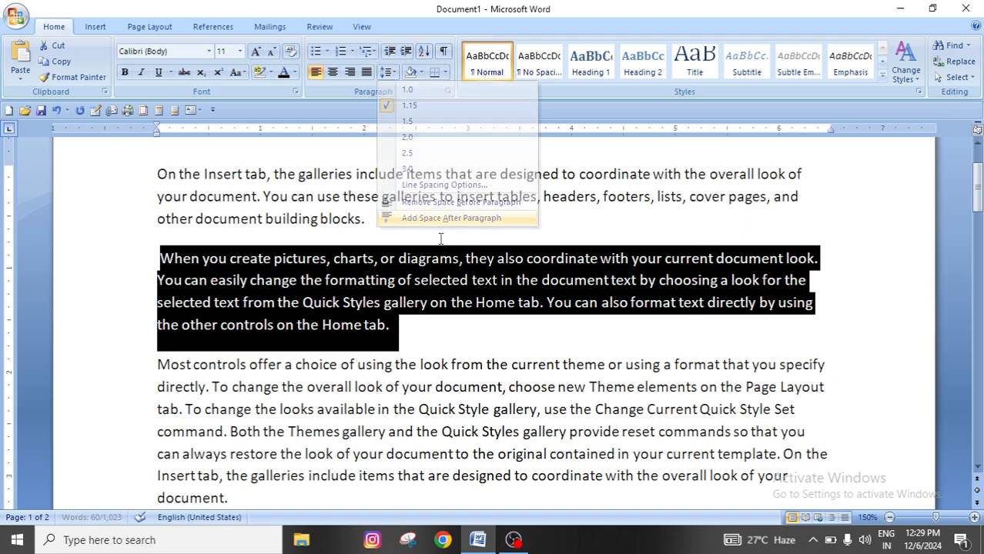
click(315, 388)
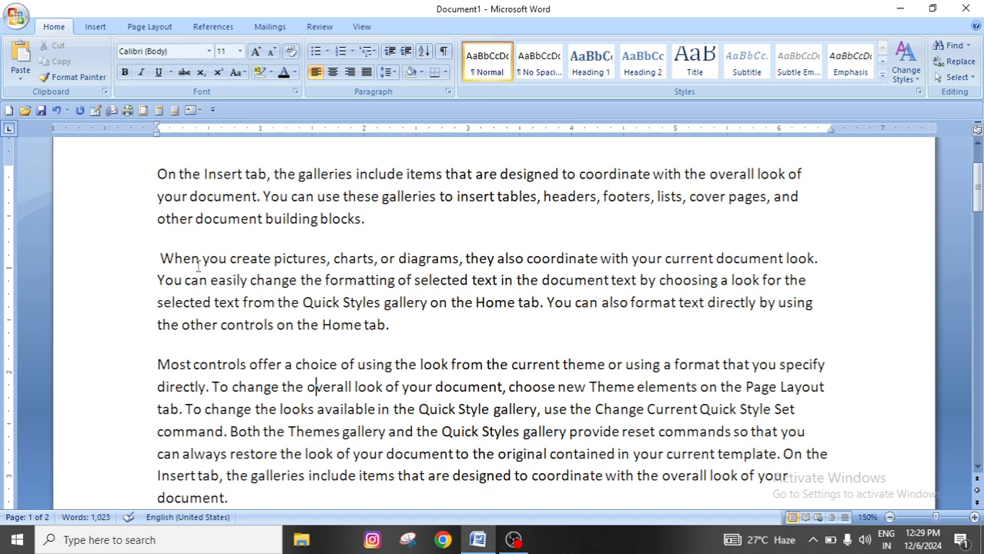
Remove the space before and after the paragraph beginning with "When you create pictures", and clear the selection
drag(158, 256, 402, 327)
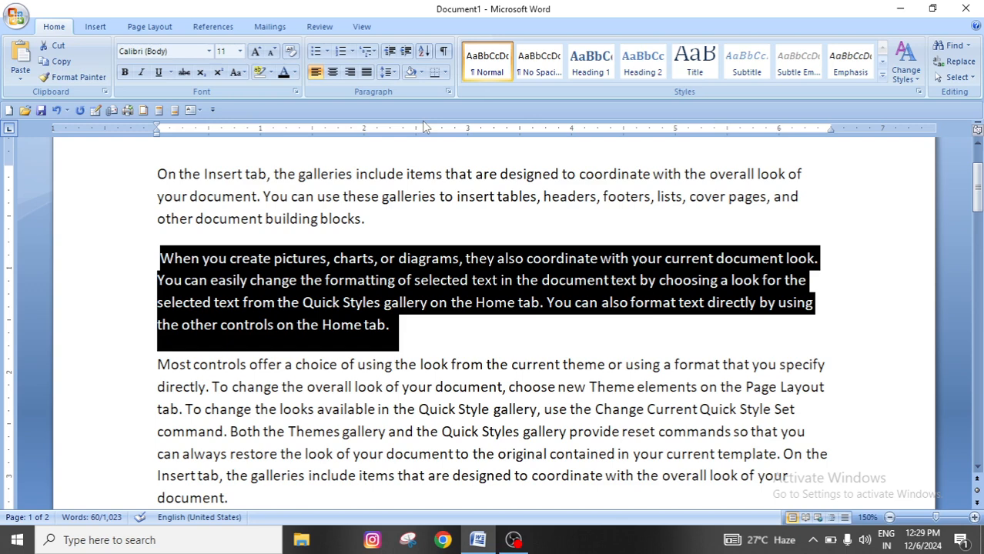
click(388, 72)
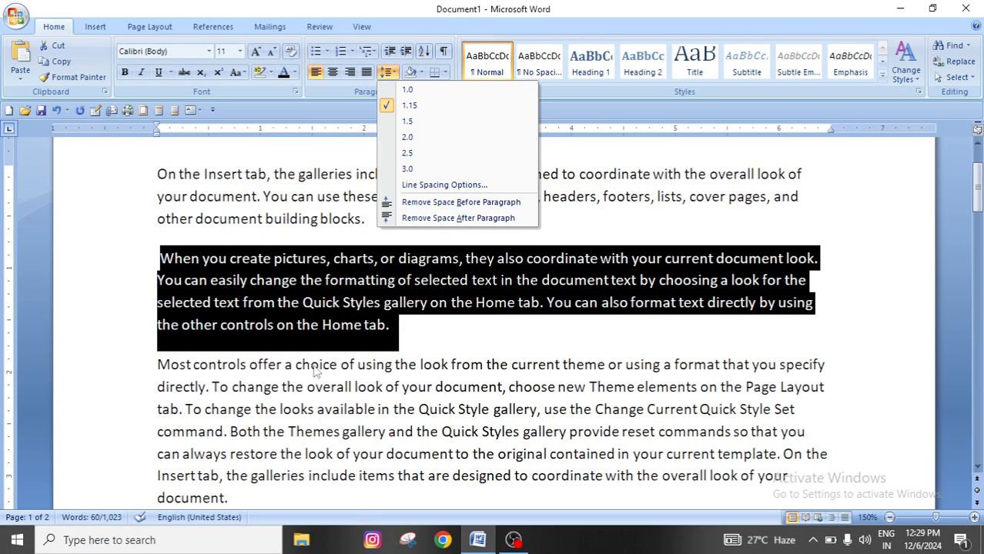
click(446, 201)
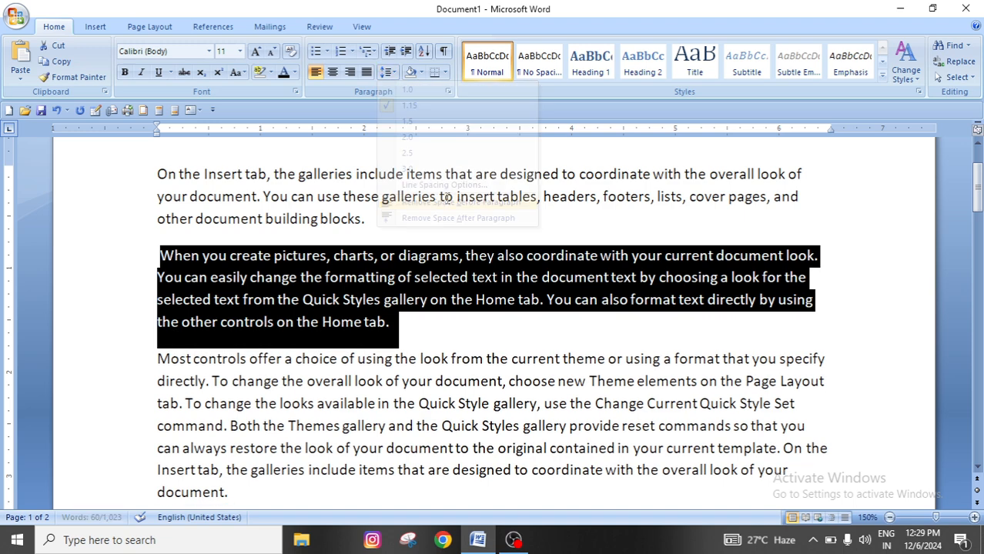
click(388, 72)
click(458, 219)
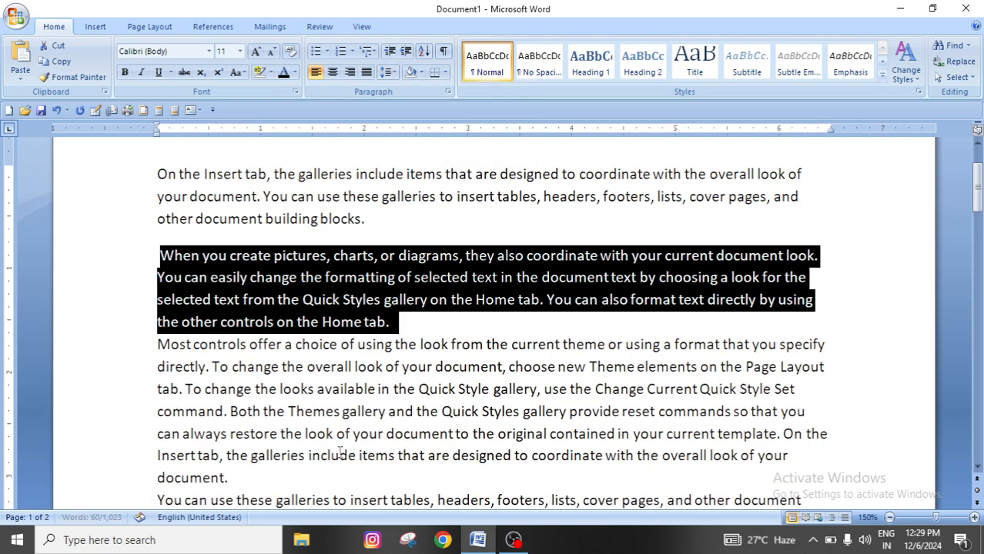
click(407, 368)
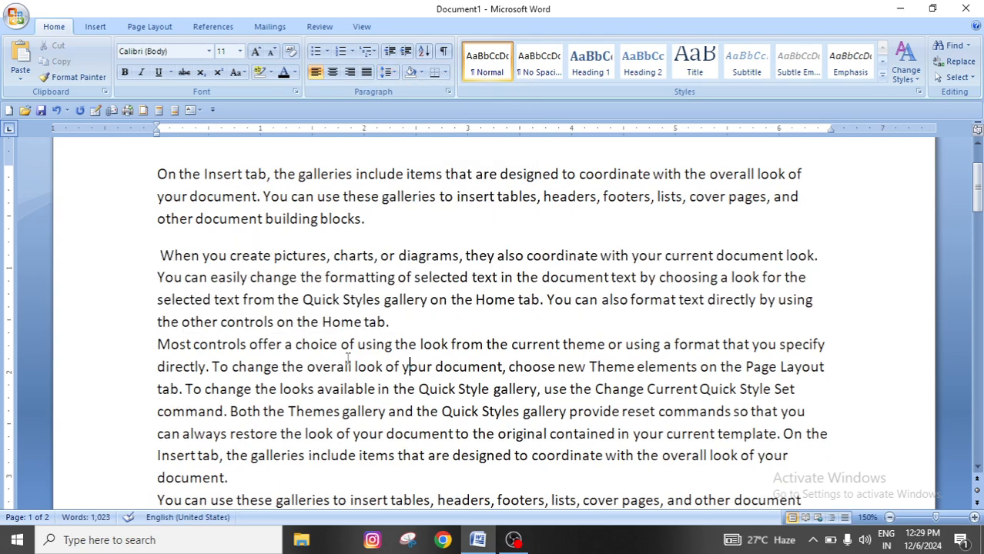
scroll(355, 366, up, 2)
click(387, 71)
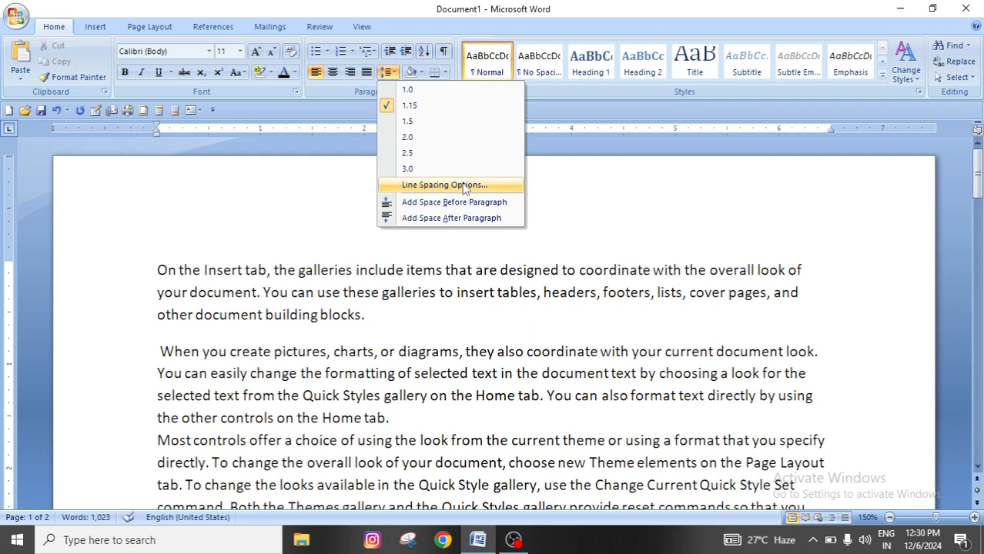
scroll(423, 419, down, 2)
click(427, 401)
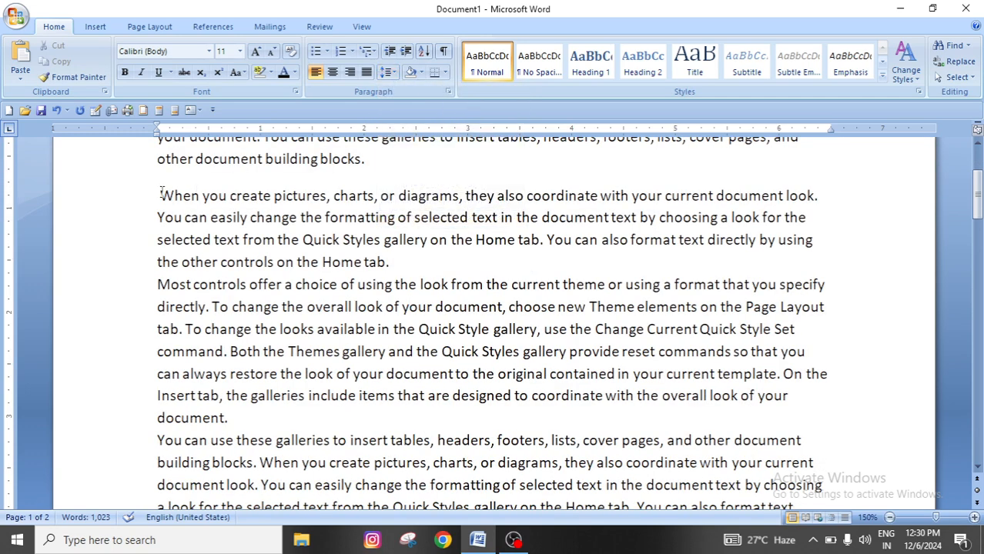
Select the "When you create pictures" and "Most controls offer" paragraphs and open their line spacing options
drag(161, 190, 248, 395)
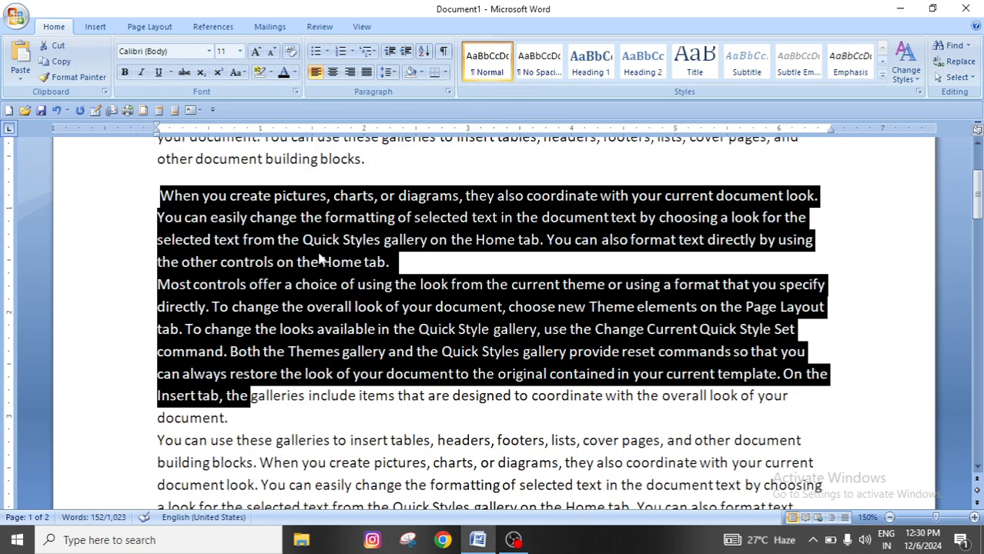
click(281, 374)
drag(159, 195, 227, 418)
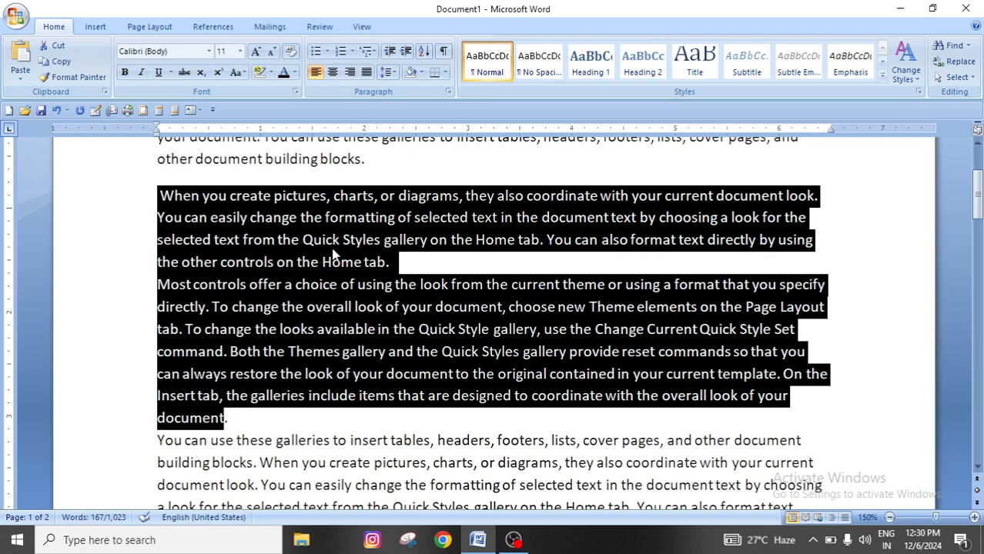
click(387, 72)
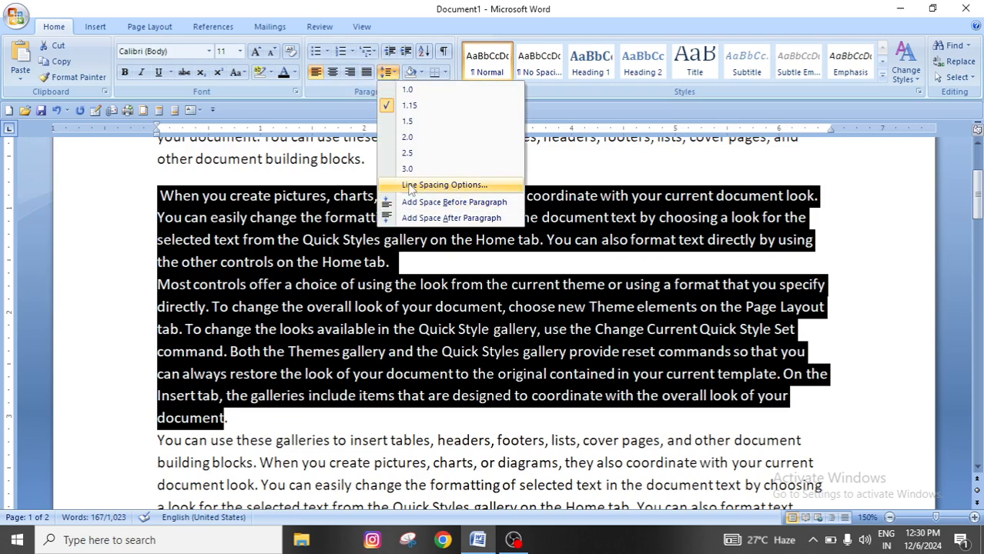
click(460, 186)
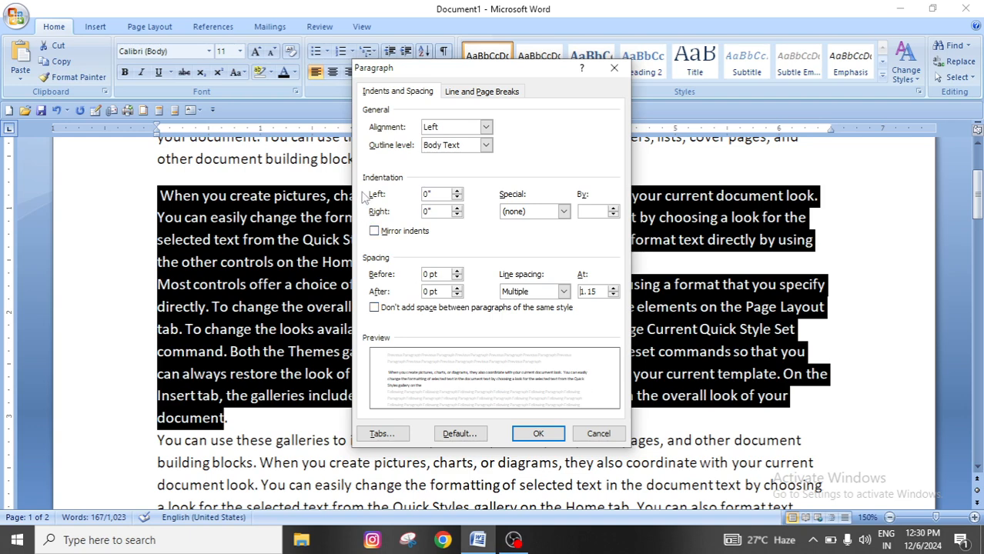
Set the left indent to 0.8" and the right indent to 1" for the selected paragraphs
click(456, 194)
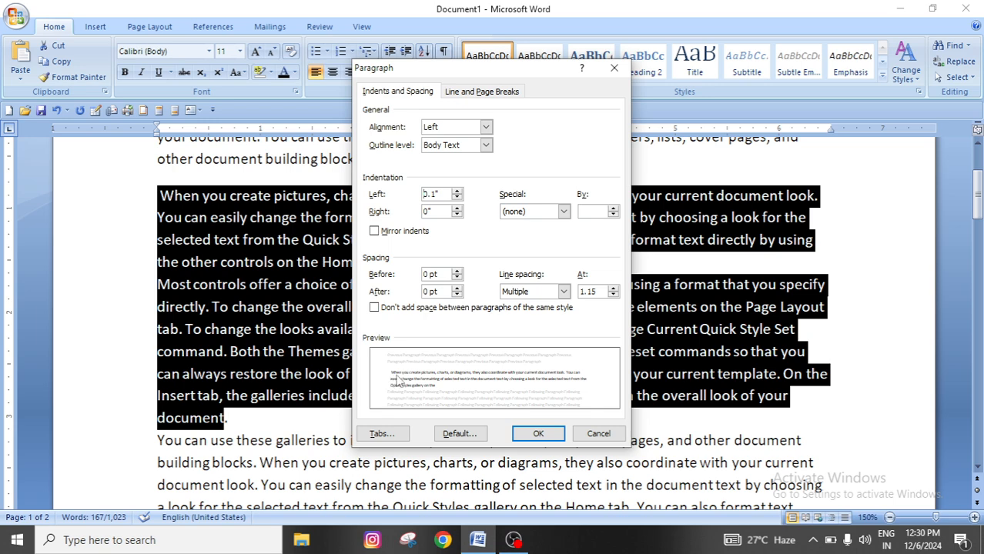
click(457, 193)
click(456, 193)
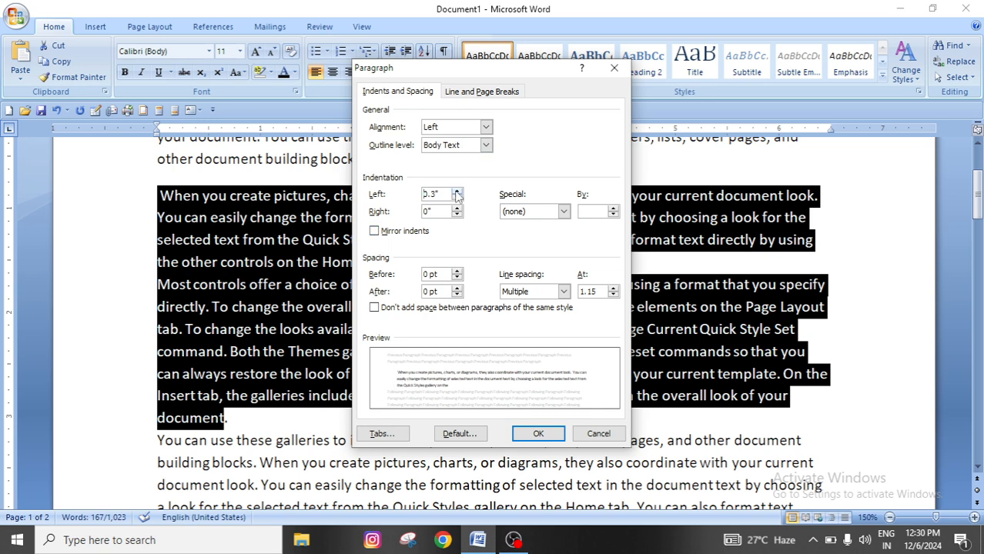
click(457, 194)
click(457, 193)
click(456, 193)
click(457, 193)
click(456, 193)
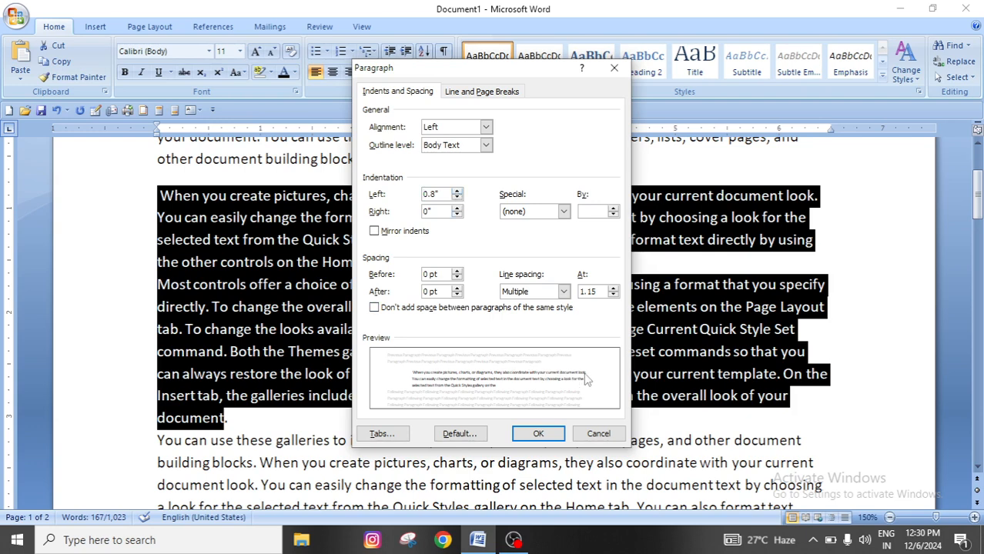
double_click(457, 209)
double_click(457, 208)
double_click(457, 208)
click(457, 209)
double_click(457, 209)
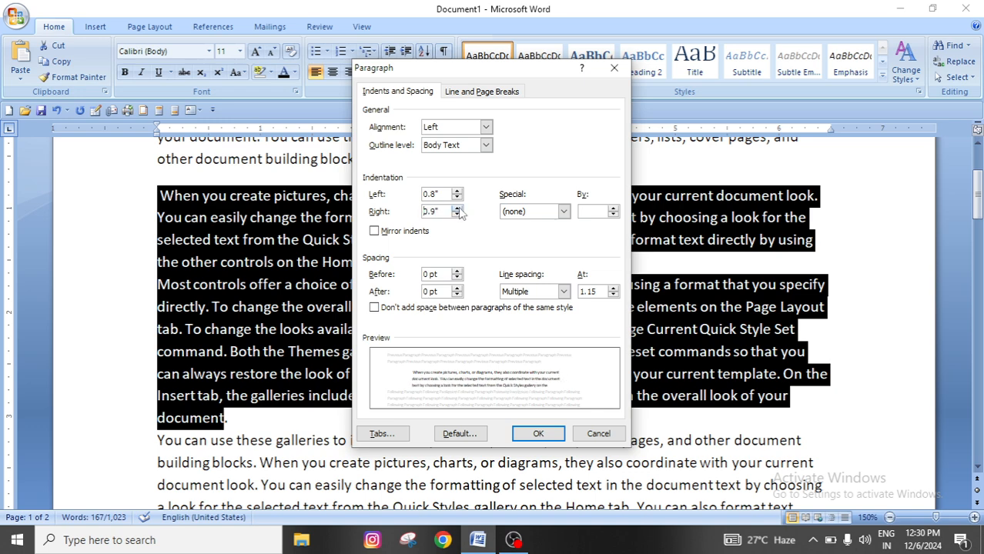
click(457, 209)
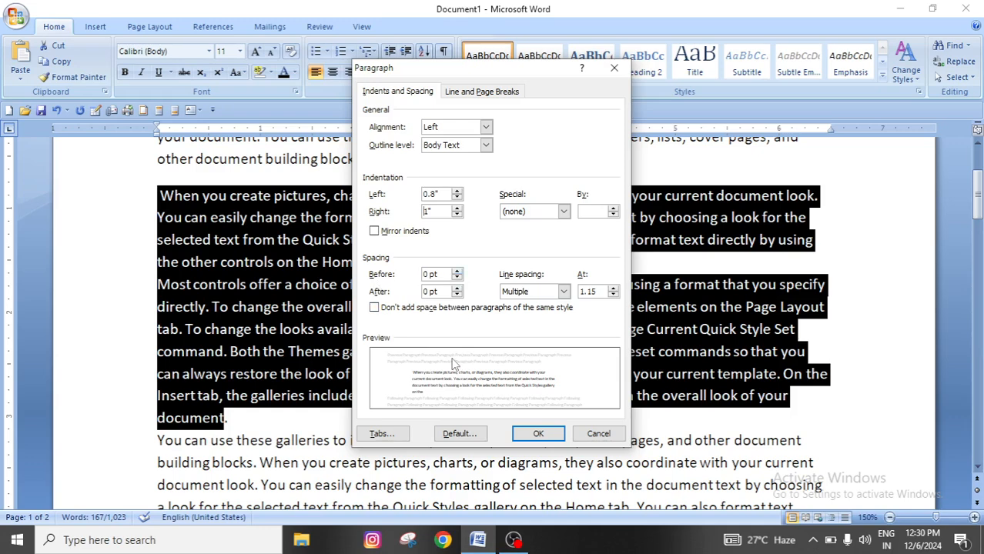
Set the spacing before to 30 pt and the spacing after to 12 pt
click(457, 271)
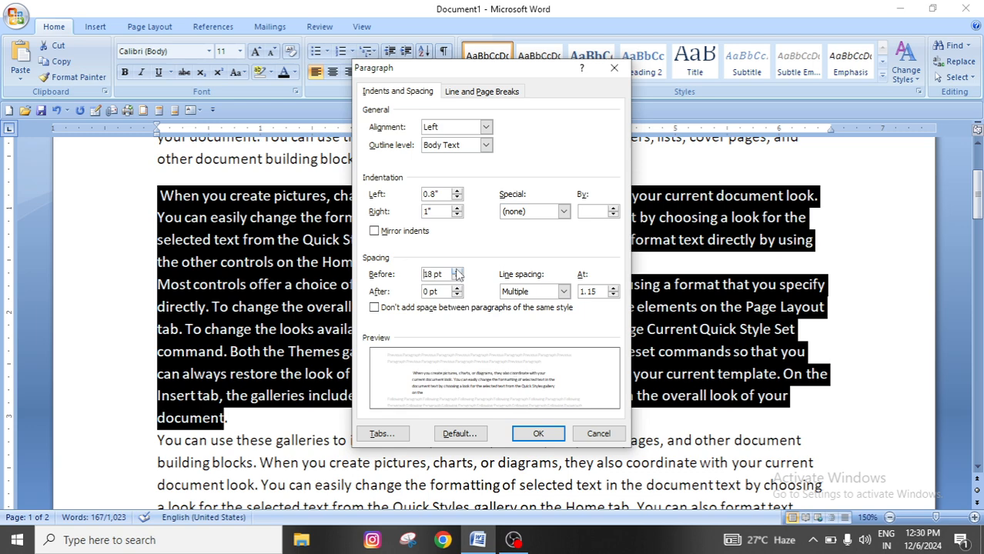
click(458, 272)
click(457, 272)
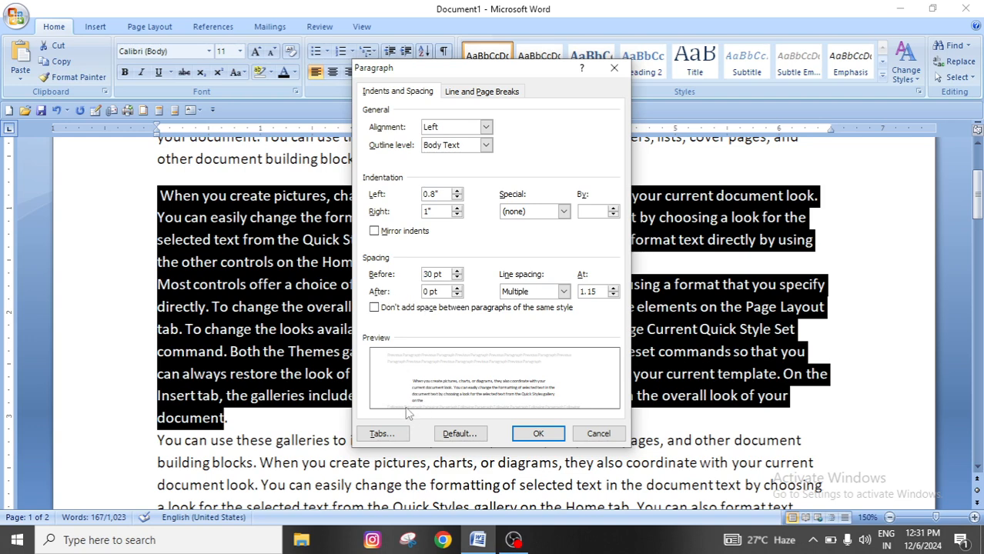
click(458, 288)
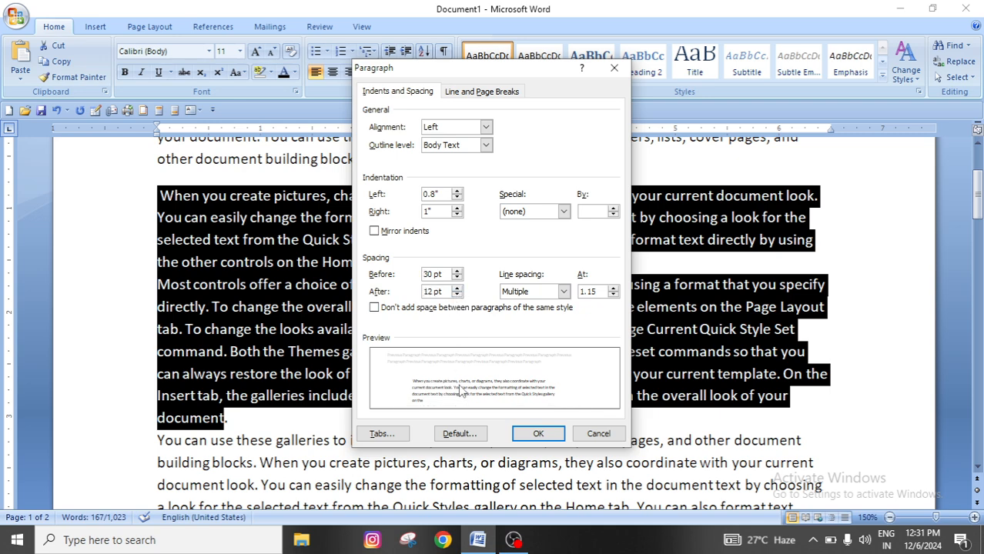
Lower both the spacing after and the spacing before to Auto
click(456, 296)
click(456, 295)
click(457, 296)
click(456, 278)
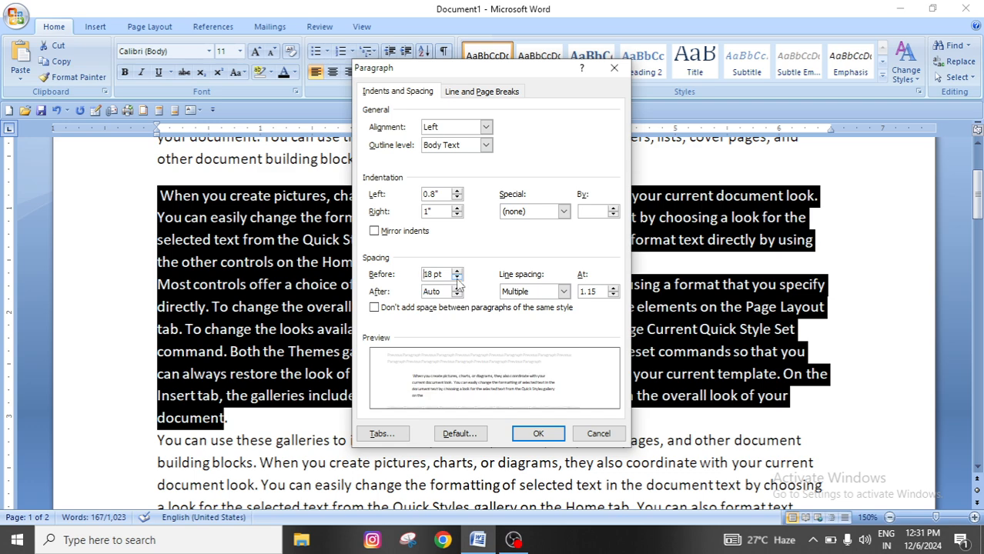
click(456, 279)
click(457, 279)
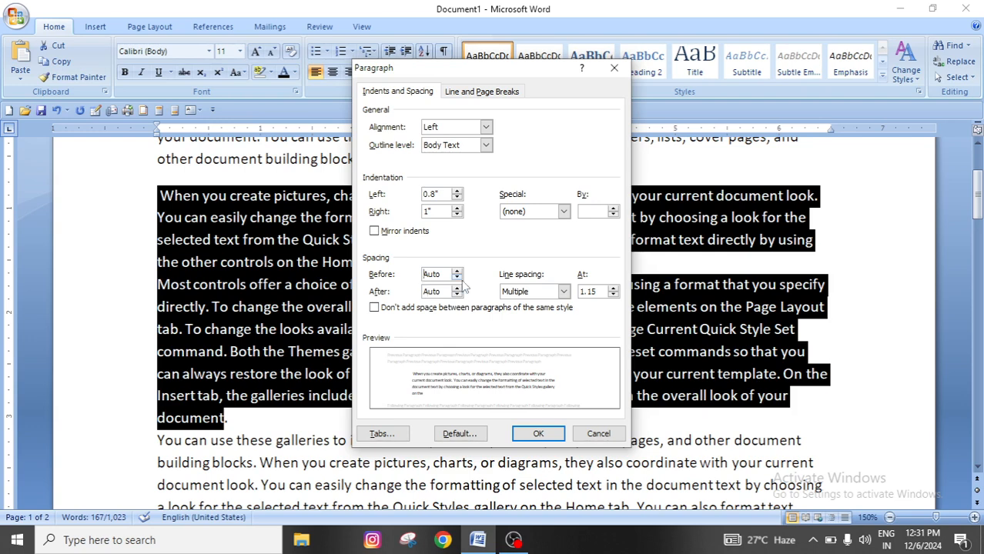
Set the paragraph spacing to 24 pt before and 36 pt after
click(457, 273)
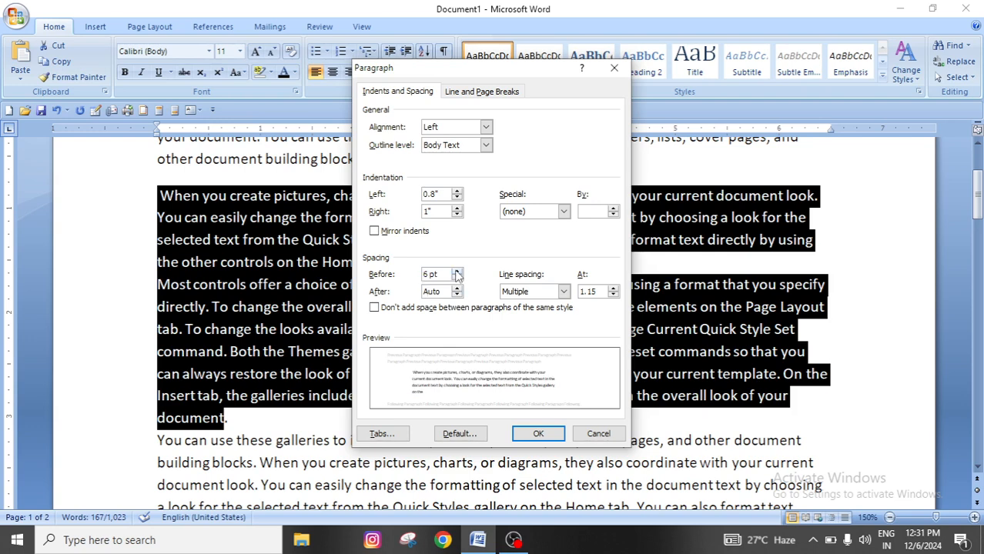
click(457, 273)
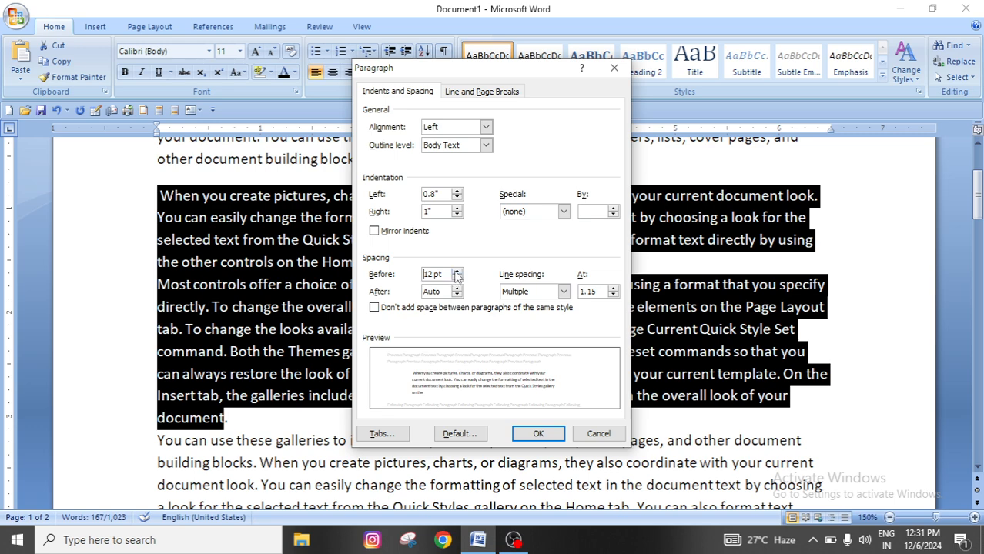
click(456, 273)
click(456, 273)
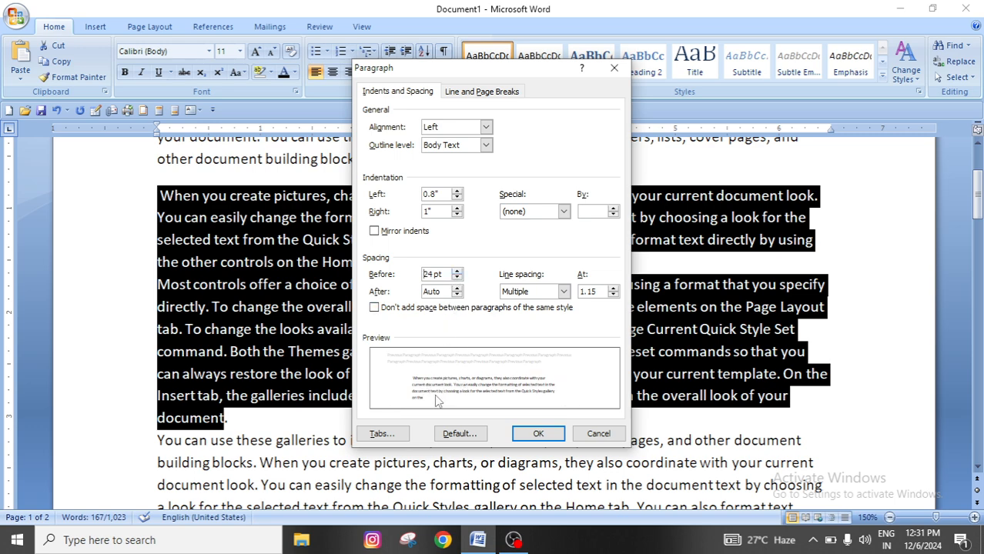
click(457, 289)
click(456, 289)
Set the left indent to 1.4" and the right indent to 1.7", and apply the paragraph settings
click(457, 191)
click(458, 192)
click(457, 192)
click(457, 192)
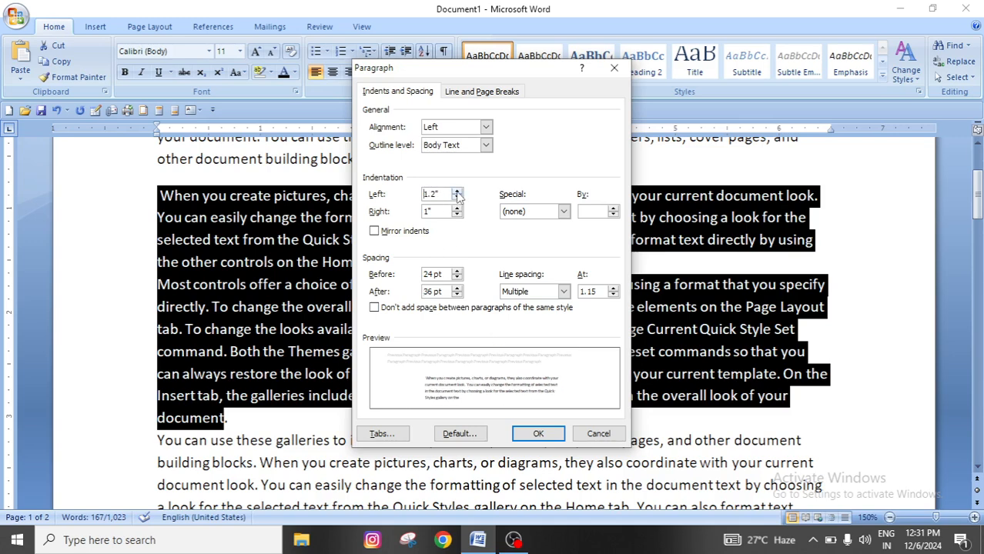
click(458, 191)
click(457, 192)
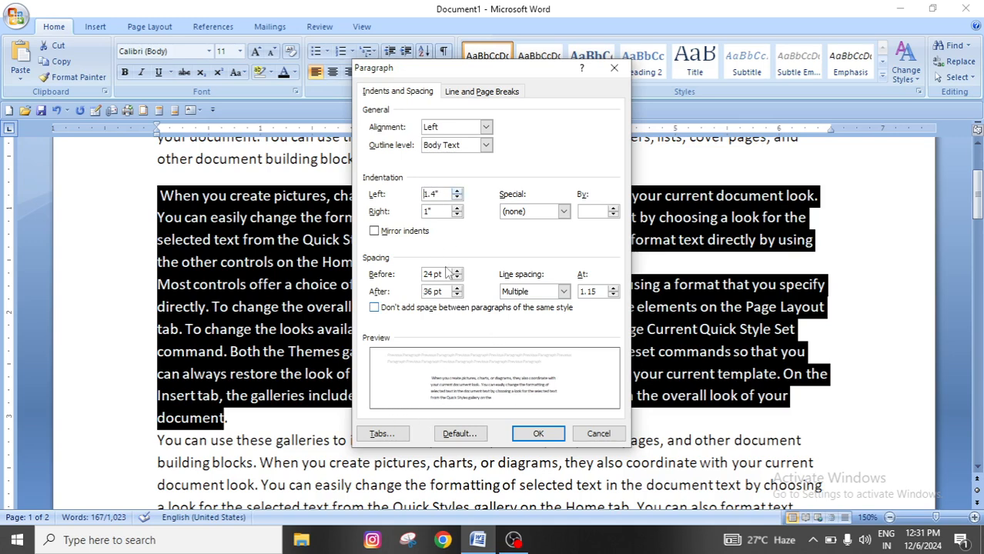
click(457, 208)
click(457, 208)
click(457, 208)
click(457, 208)
click(457, 207)
click(458, 208)
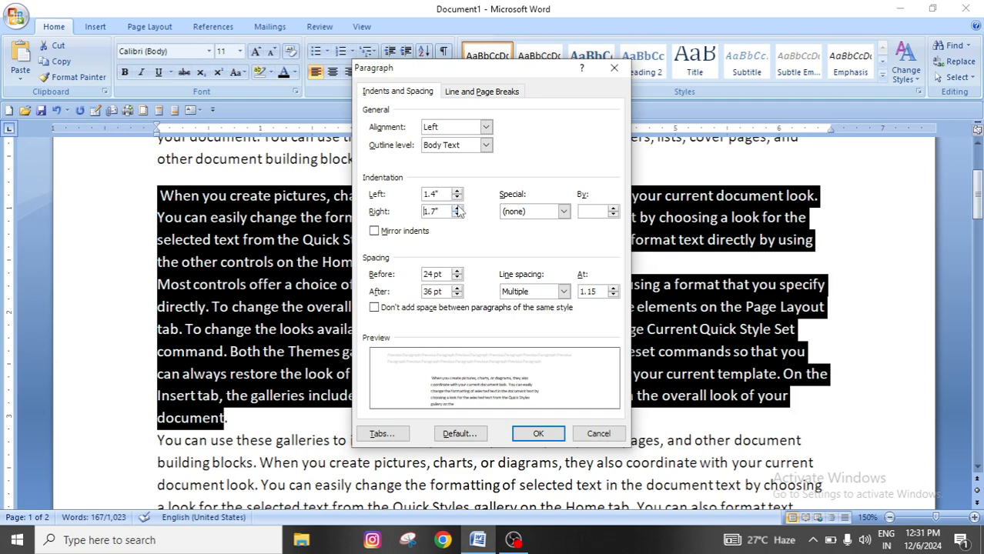
click(457, 208)
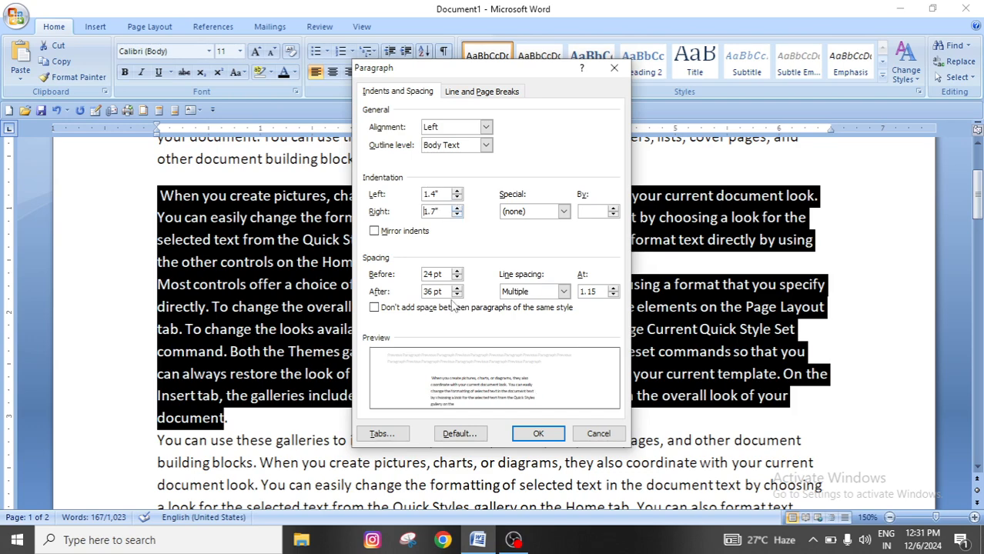
click(539, 434)
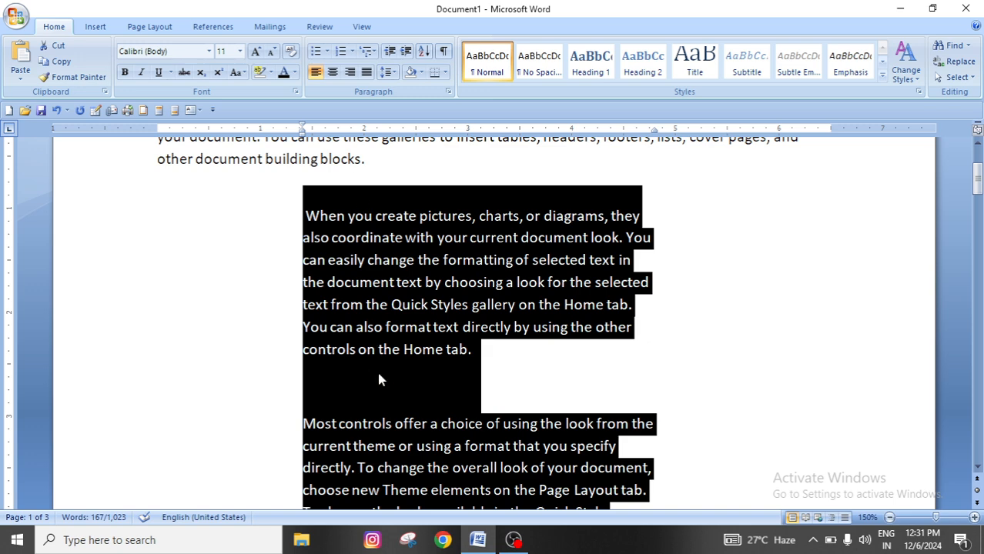
Clear the selection and review the indents and spacing of the formatted paragraphs against the first paragraph
click(413, 412)
scroll(413, 391, up, 2)
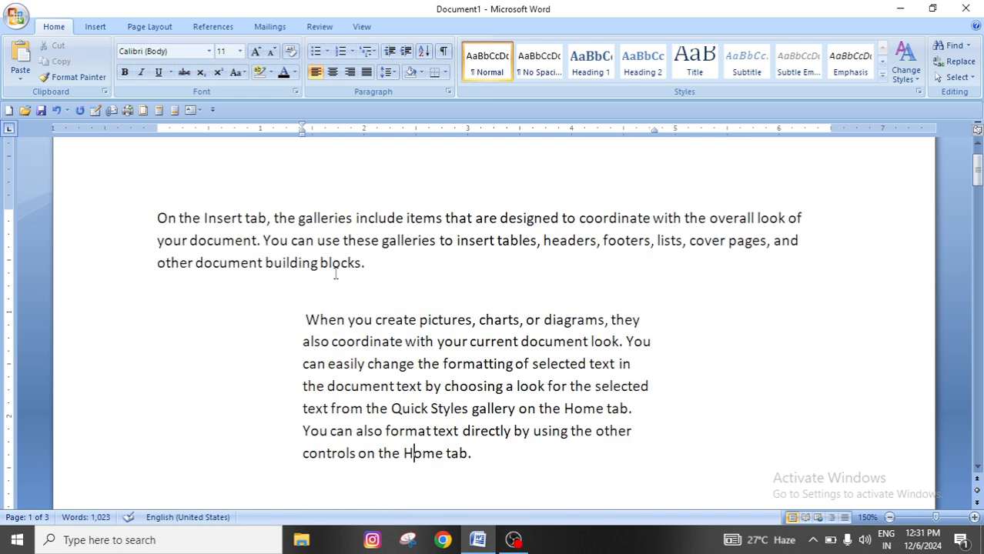
scroll(473, 439, down, 4)
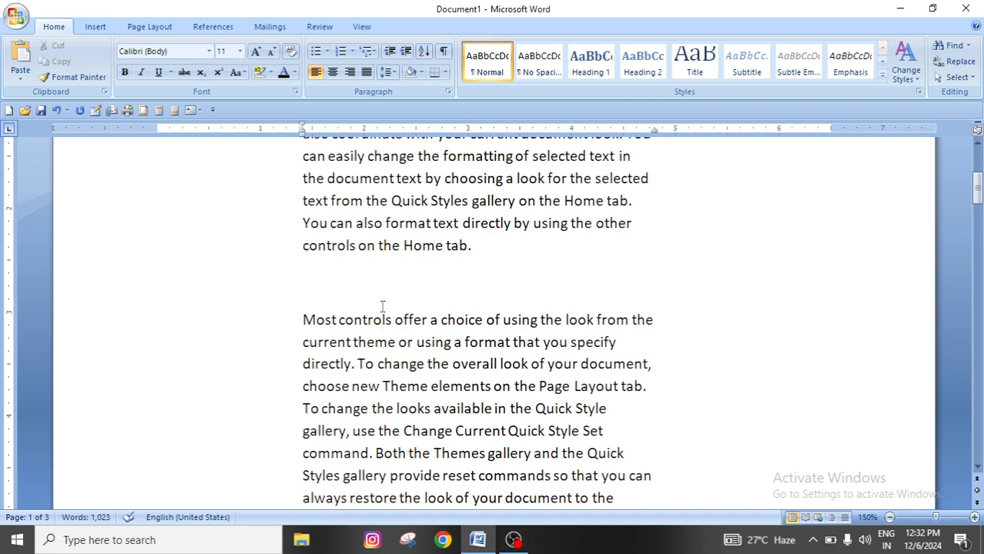
scroll(382, 306, up, 2)
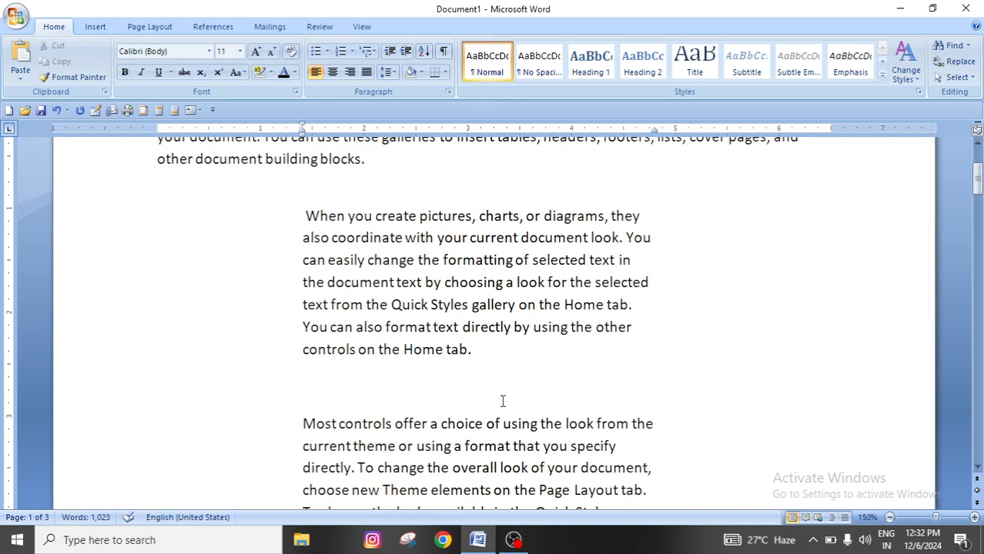
scroll(513, 441, up, 2)
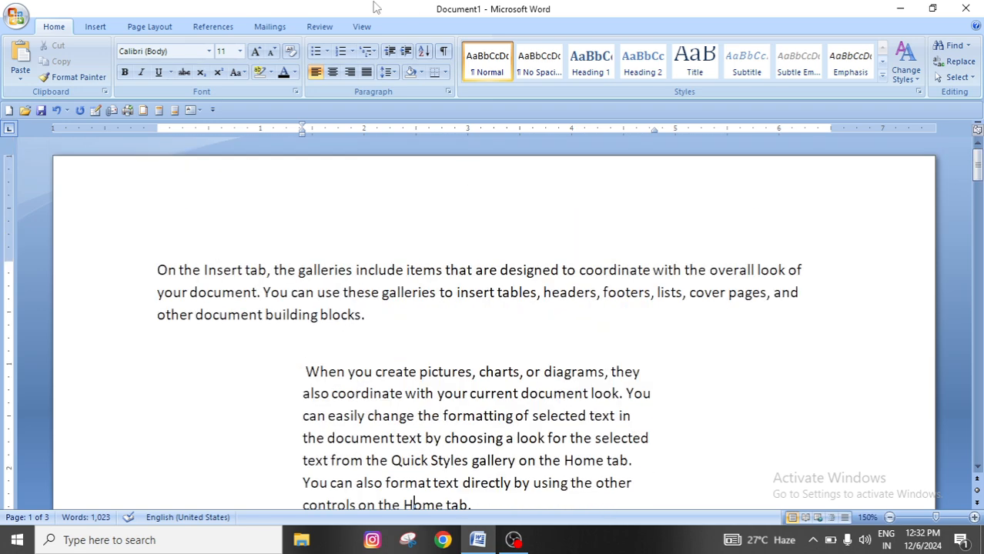
Inspect the alignment choices in the line spacing options, leaving the paragraph settings as they are
click(384, 72)
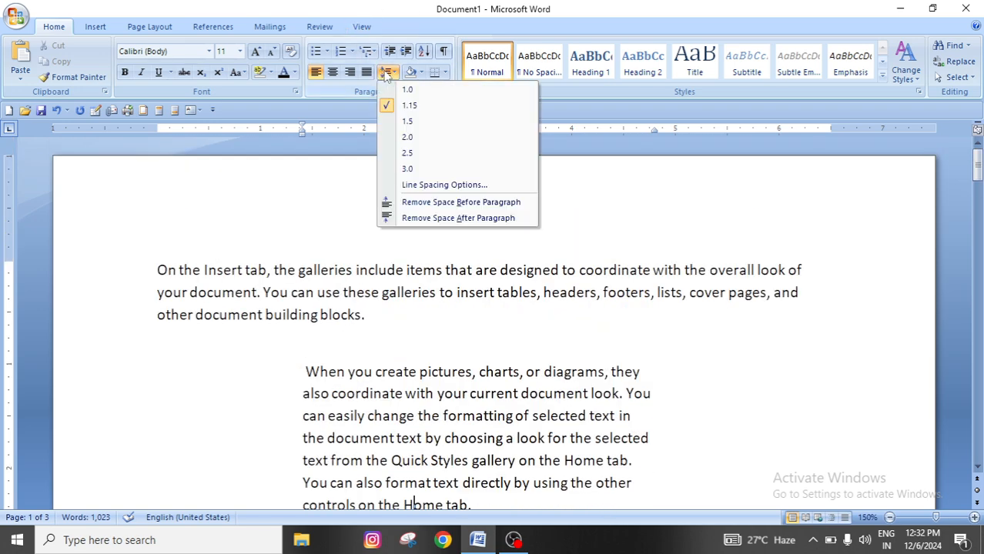
click(440, 188)
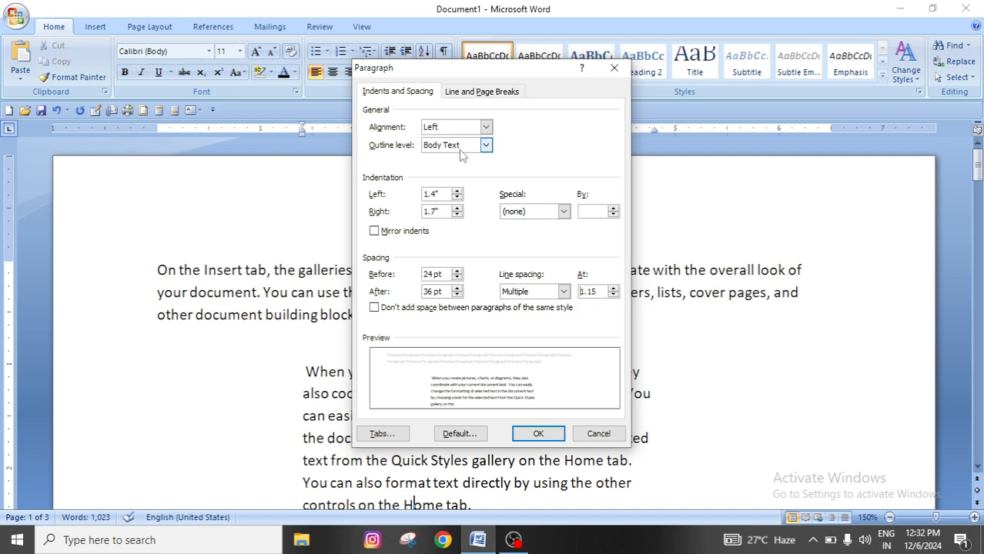
drag(437, 71, 539, 81)
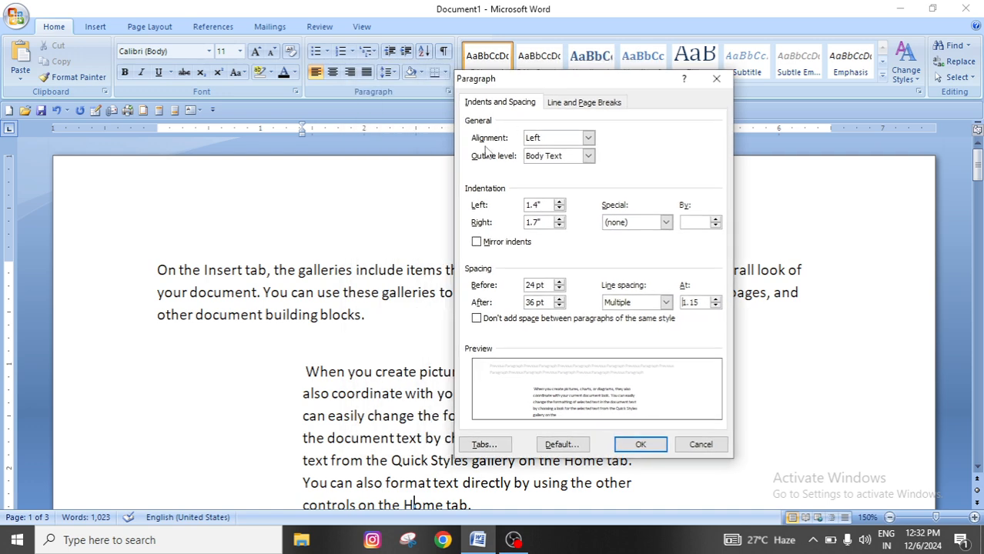
click(589, 139)
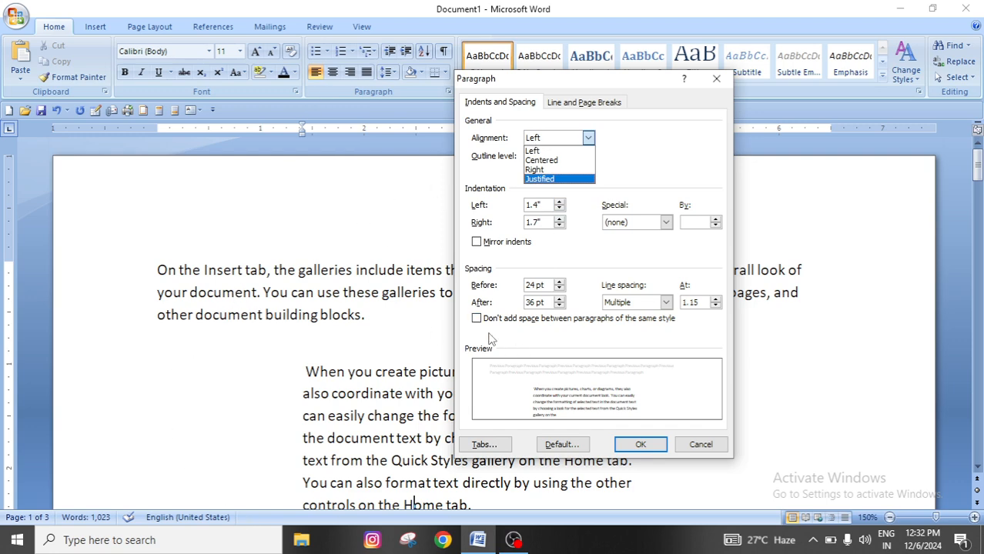
click(713, 83)
click(727, 78)
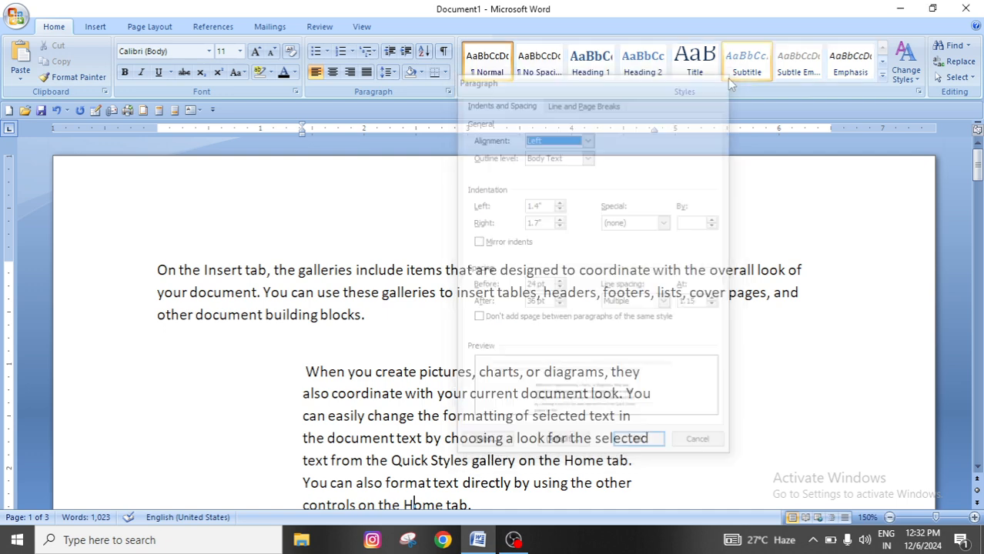
Undo the indent and spacing settings and the earlier paragraph split, back to the original body paragraphs
key(ctrl+z)
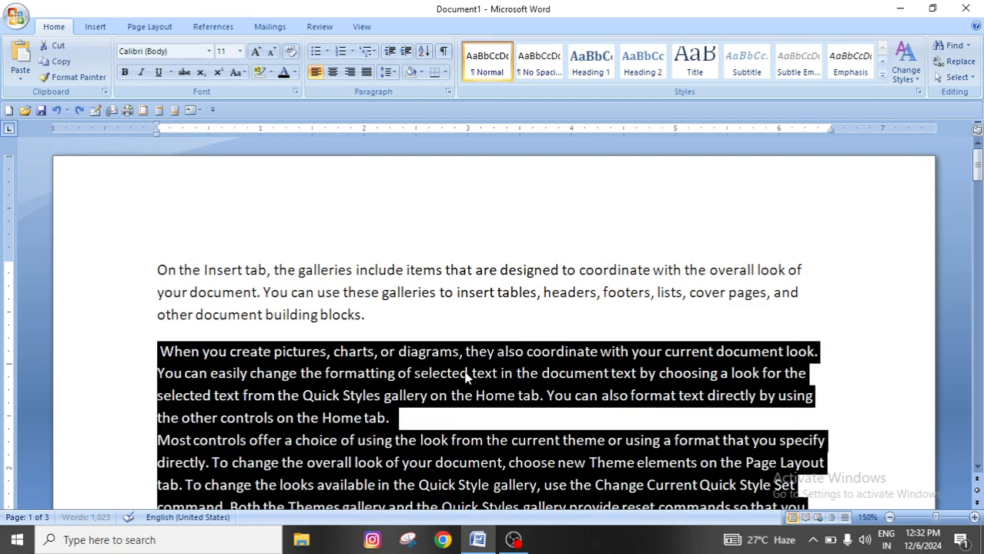
key(ctrl+z)
key(ctrl+z)
key(ctrl+z)
key(ctrl+z)
key(ctrl+z)
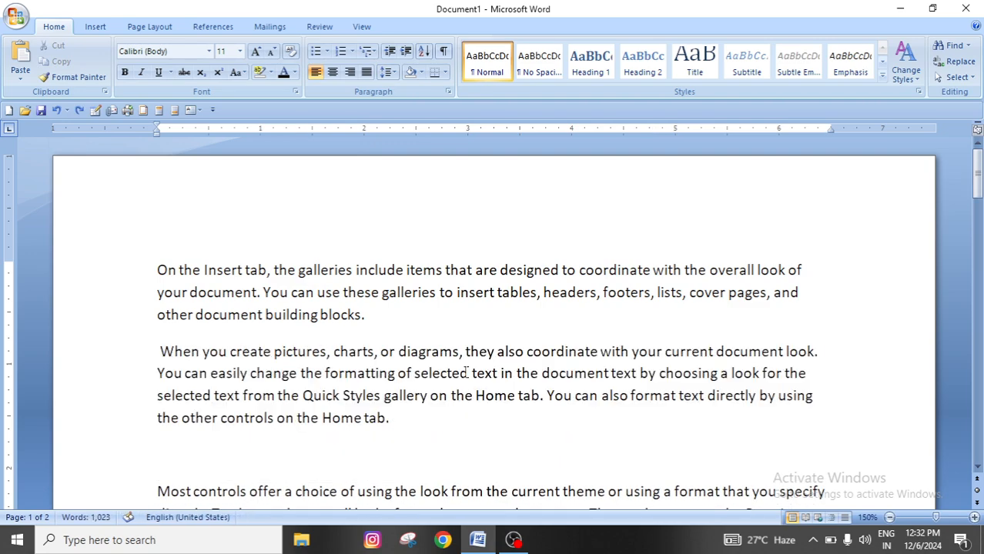
key(ctrl+z)
key(ctrl+z)
key(ctrl+z)
key(ctrl+z)
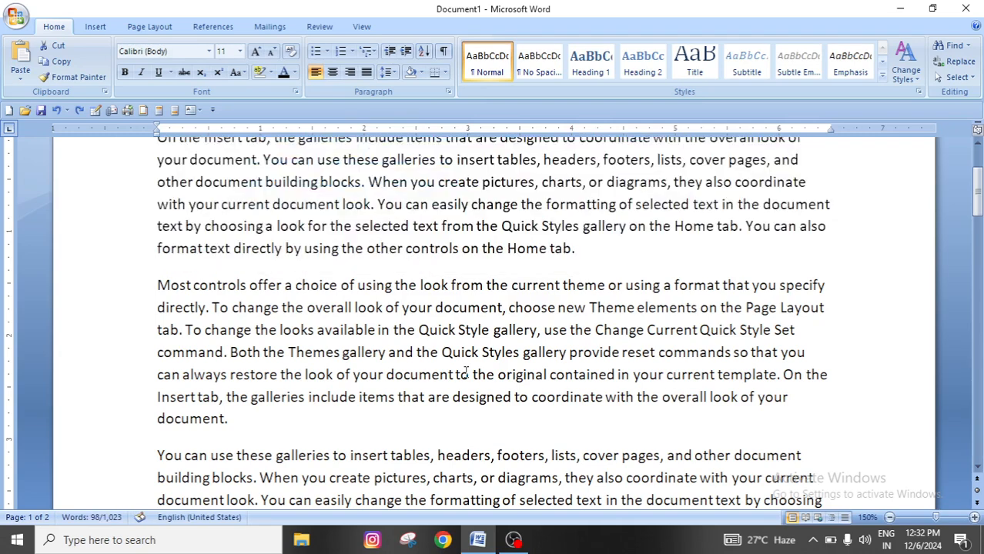
Undo the earlier edits back through the deletion and sorting of the name list at the document's start
key(ctrl+z)
scroll(466, 374, up, 3)
key(ctrl+z)
key(ctrl+z)
key(ctrl+z)
key(ctrl+z)
key(ctrl+z)
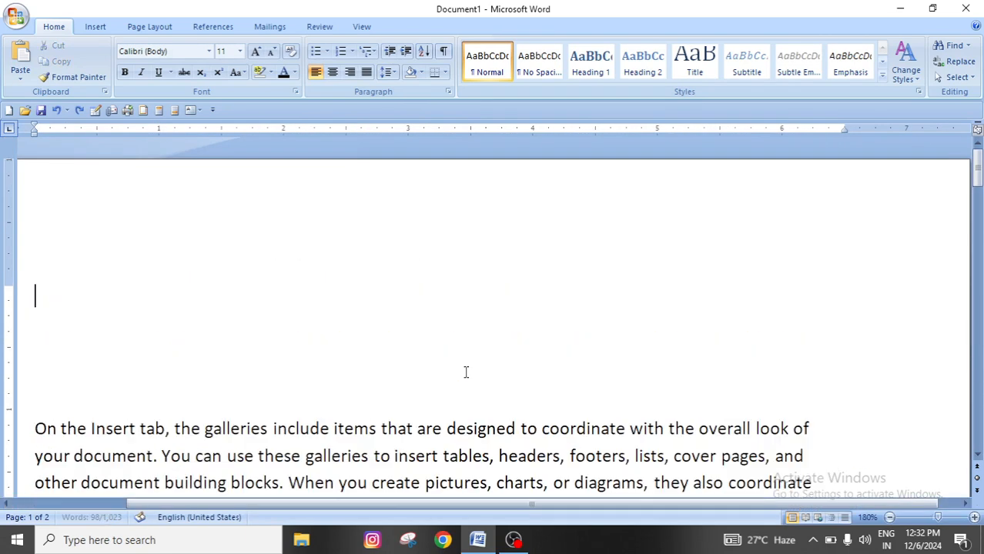
key(ctrl+z)
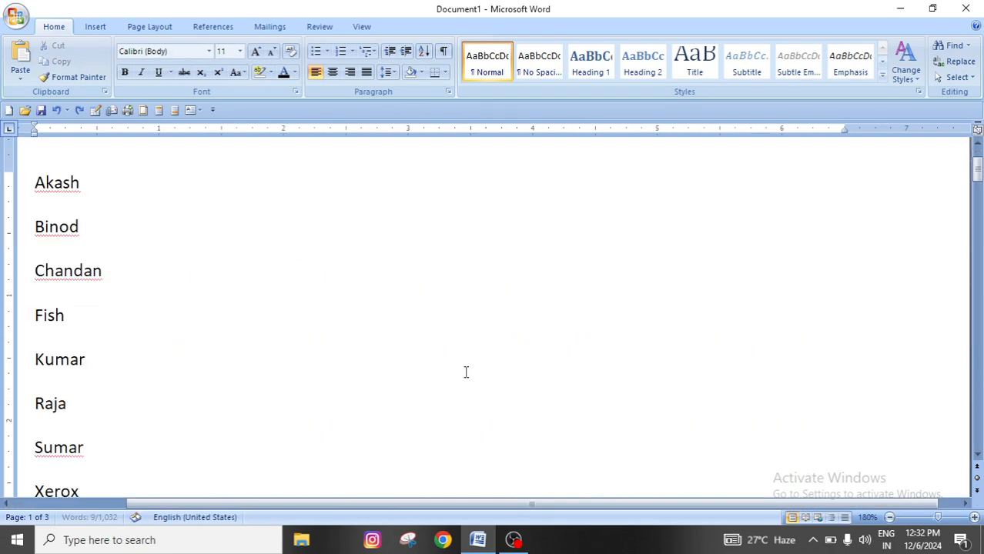
key(ctrl+z)
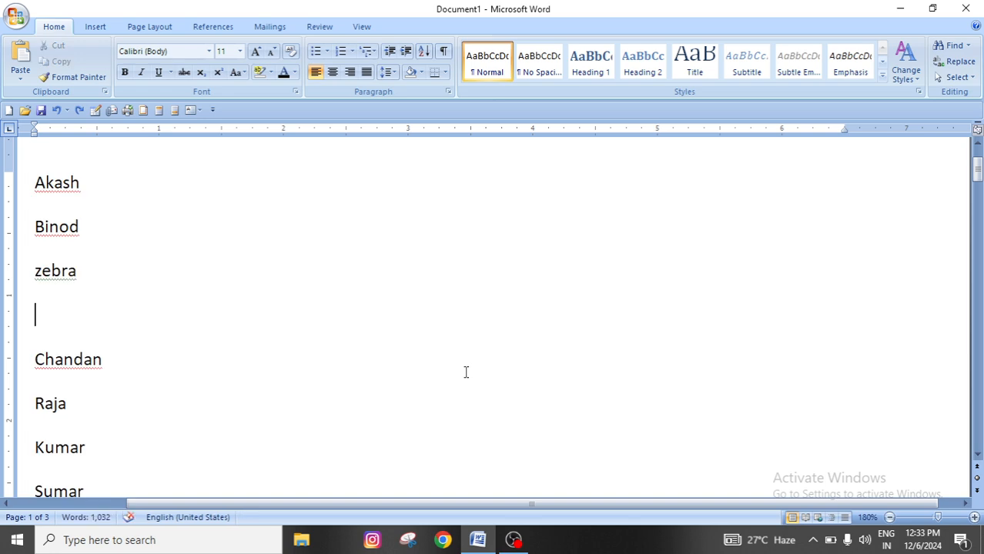
Take the zebra and Fish entries back out of the name list
text(--)
key(BackSpace)
key(BackSpace)
key(BackSpace)
key(BackSpace)
key(BackSpace)
key(BackSpace)
key(BackSpace)
key(BackSpace)
key(BackSpace)
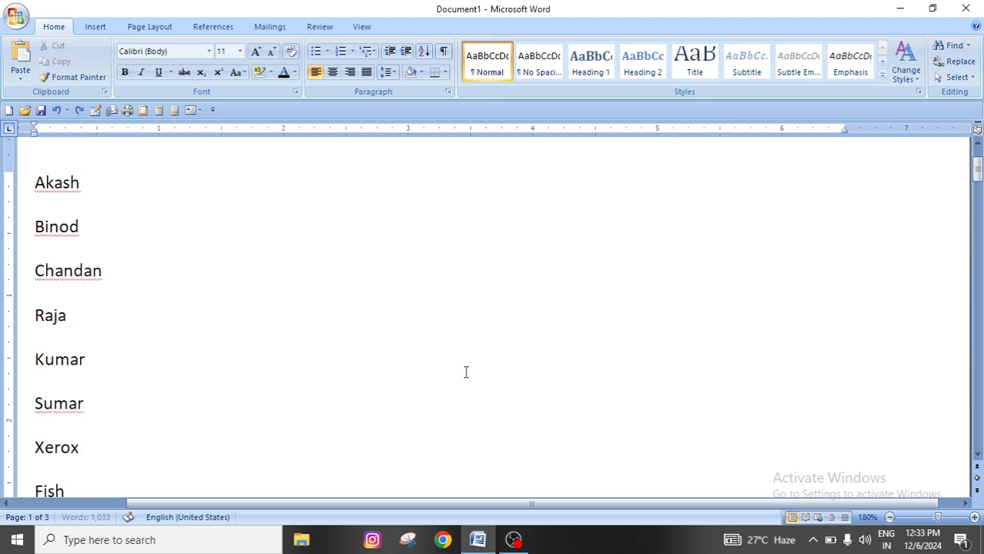
key(ctrl+z)
key(ctrl+z)
key(ctrl+z)
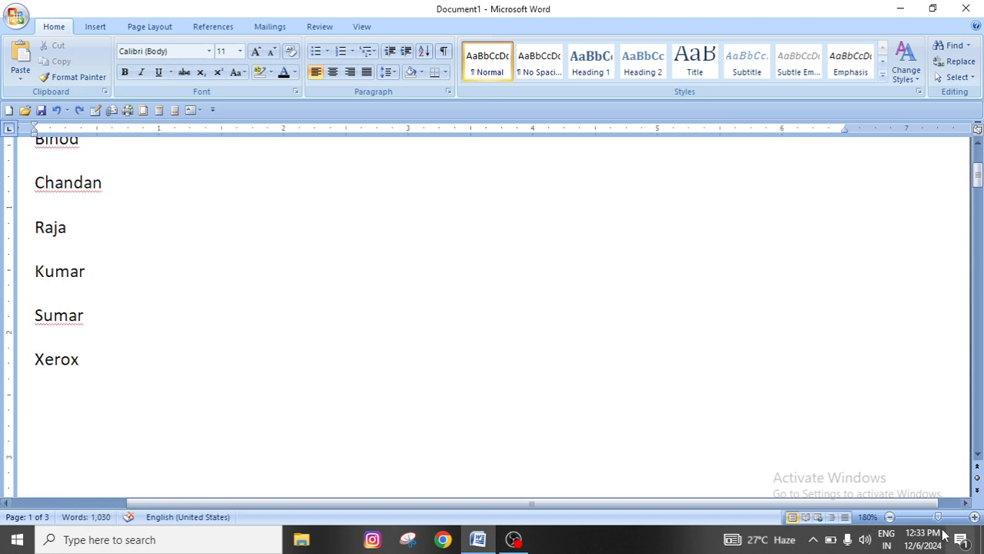
Delete the entire content of the document, including the name list and all body paragraphs
click(889, 517)
click(890, 518)
click(890, 517)
click(890, 518)
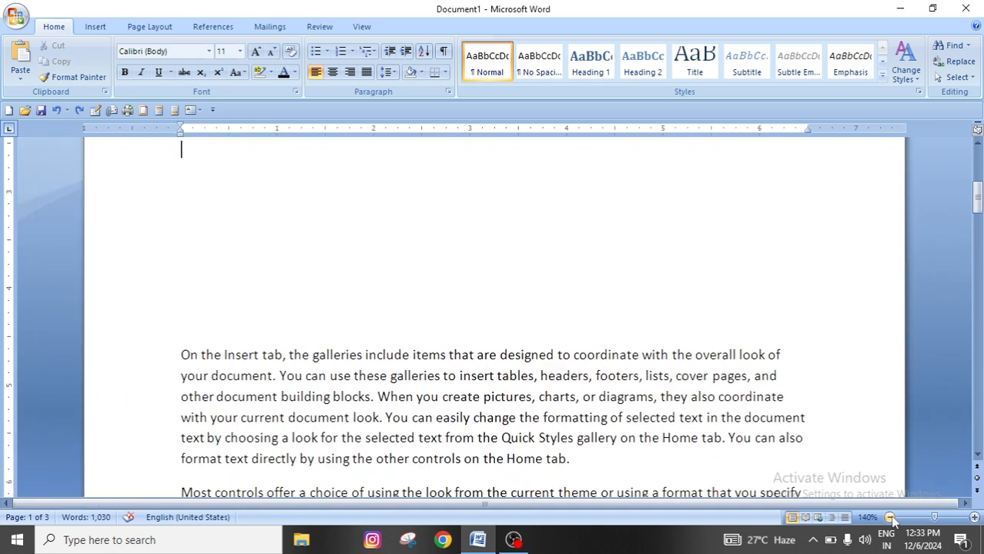
click(889, 517)
click(890, 517)
click(890, 518)
click(890, 517)
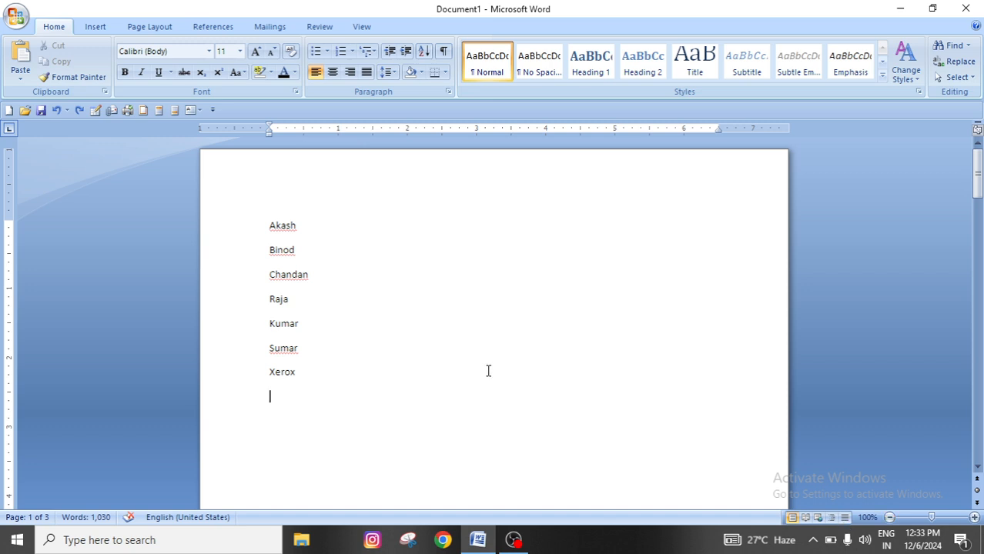
key(ctrl+a)
key(Delete)
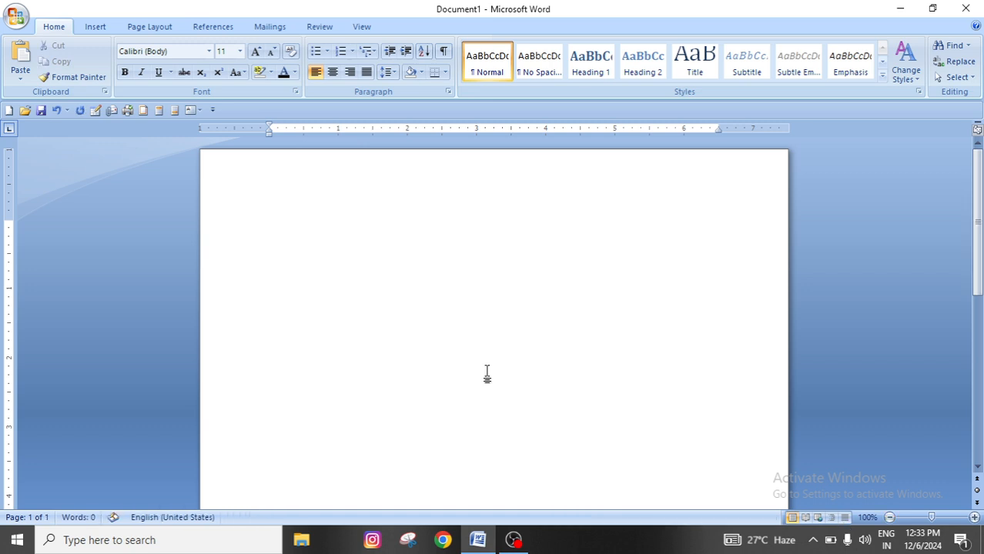